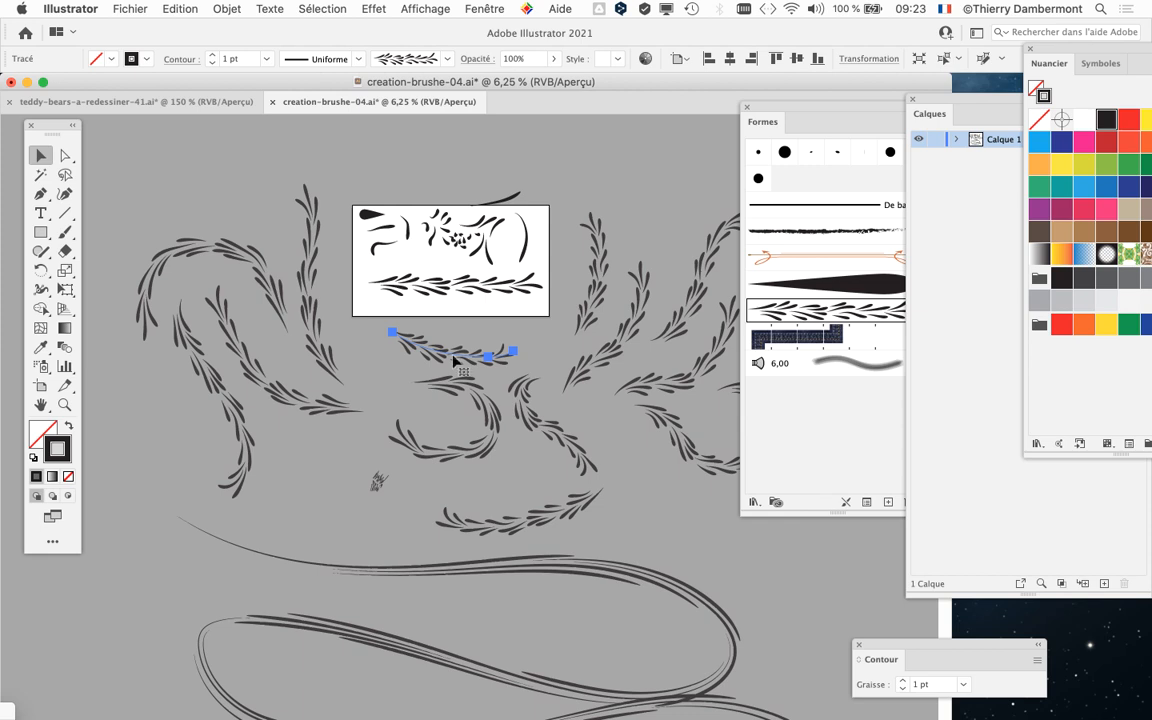
Copy the selected leaf-pattern stroke in creation-brushe-04.ai and switch to the teddy-bears-a-redessiner-41.ai document.
left_click(176, 9)
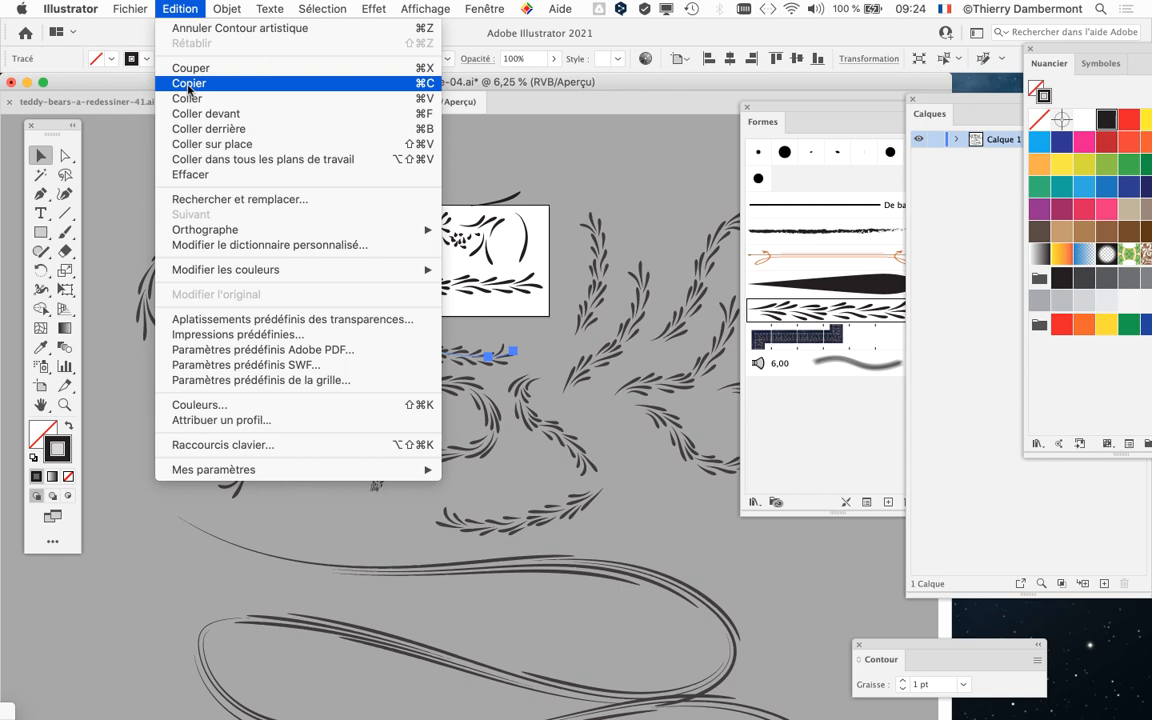
left_click(444, 82)
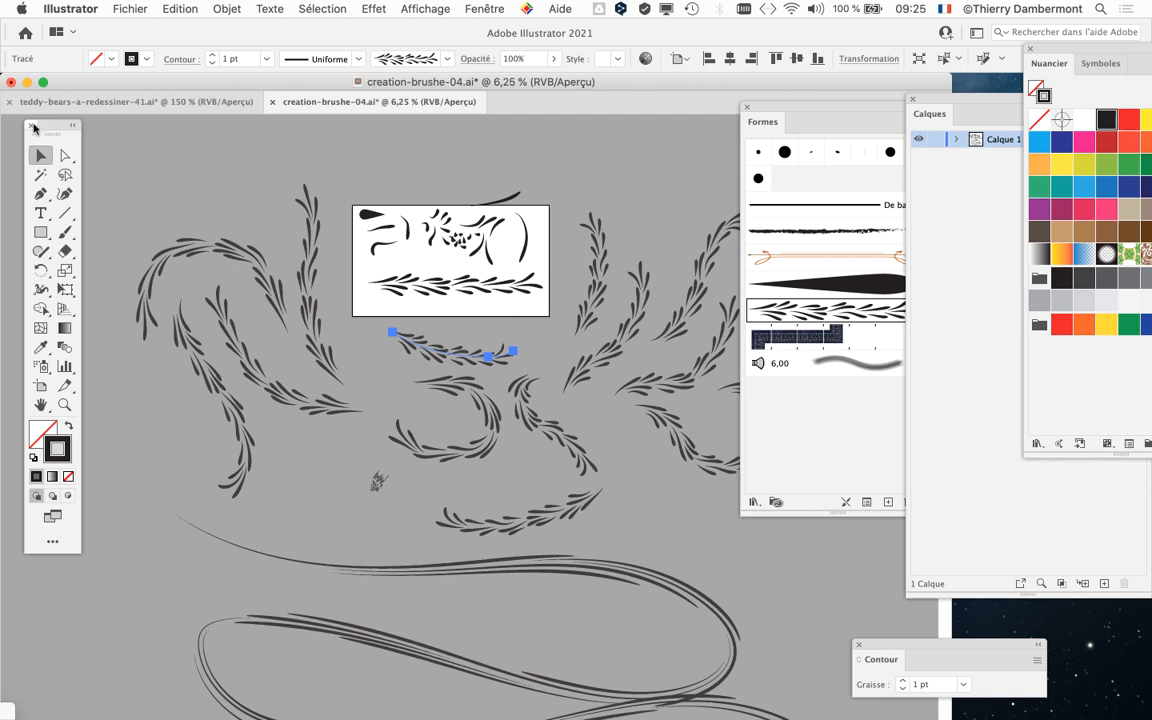
left_click_drag(49, 129, 48, 150)
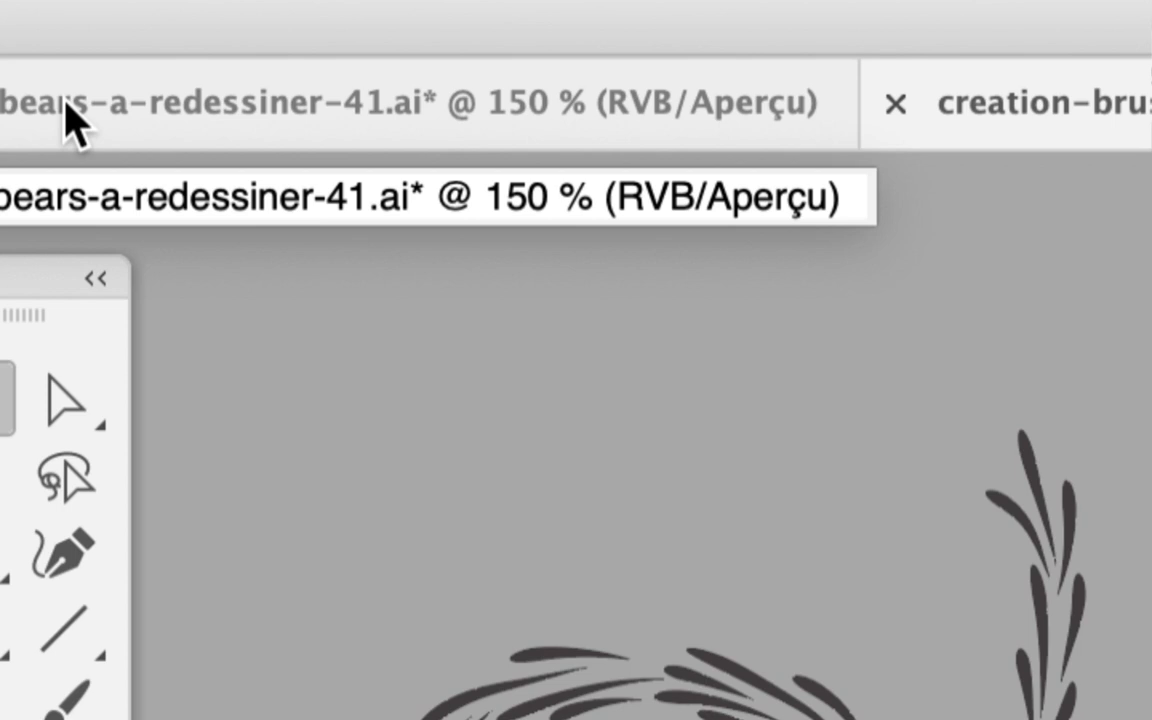
left_click(72, 120)
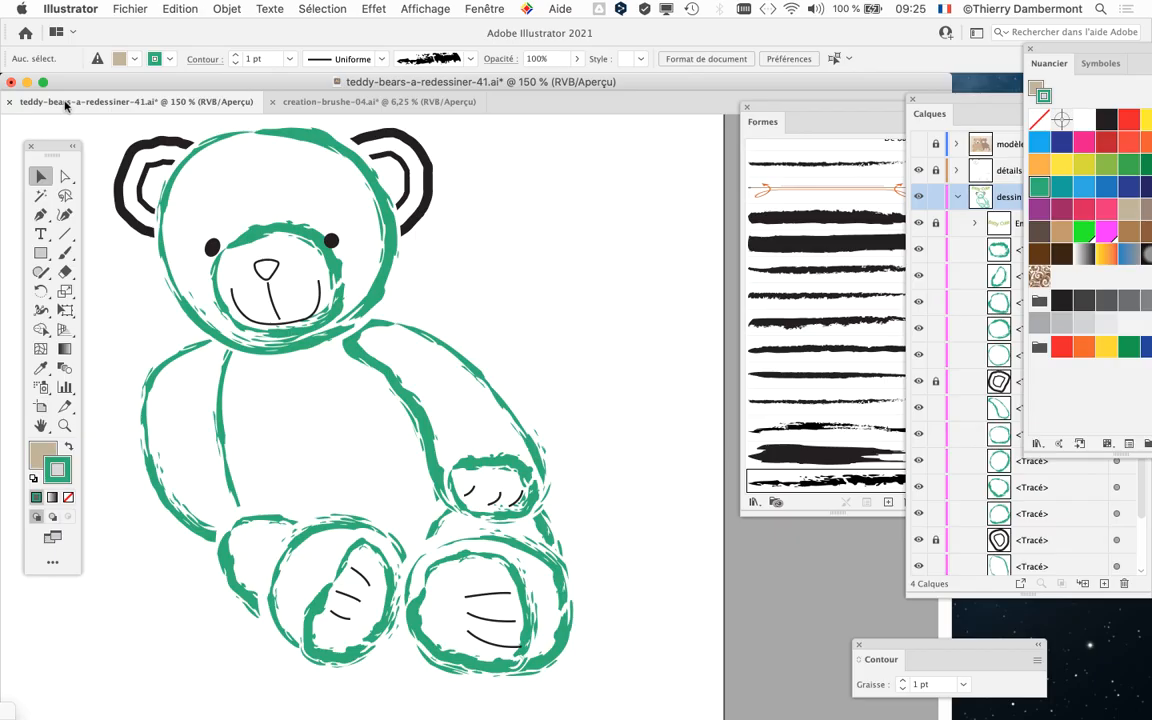
Paste the leaf-pattern stroke on the empty canvas beside the artboard and move it slightly upward.
key("super+minus")
key("super+minus")
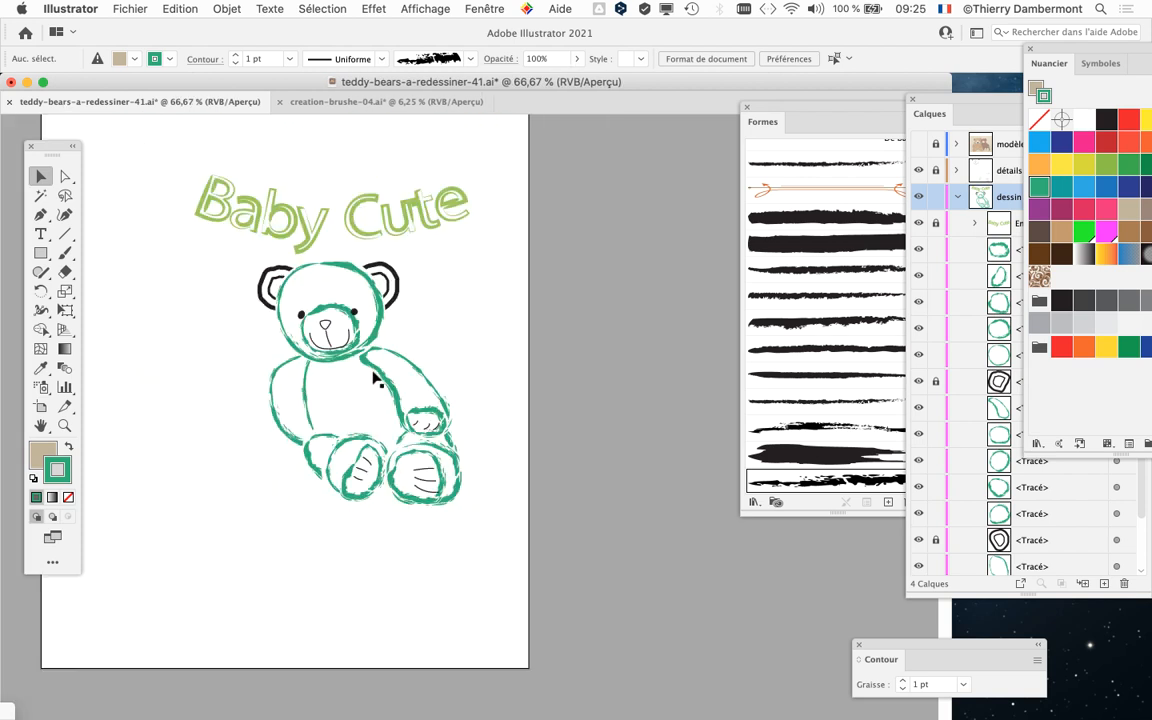
mouse_move(484, 457)
left_mouse_down()
mouse_move(309, 465)
mouse_move(226, 442)
mouse_move(537, 433)
mouse_move(124, 475)
left_mouse_up()
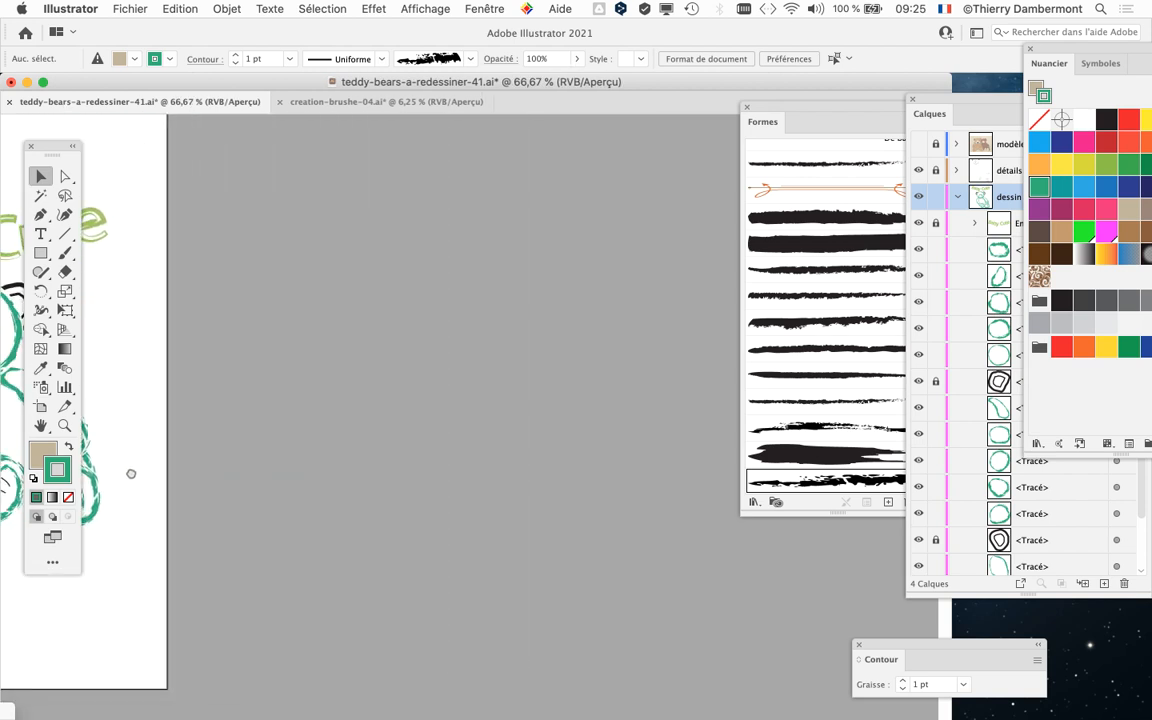
left_click_drag(329, 410, 710, 390)
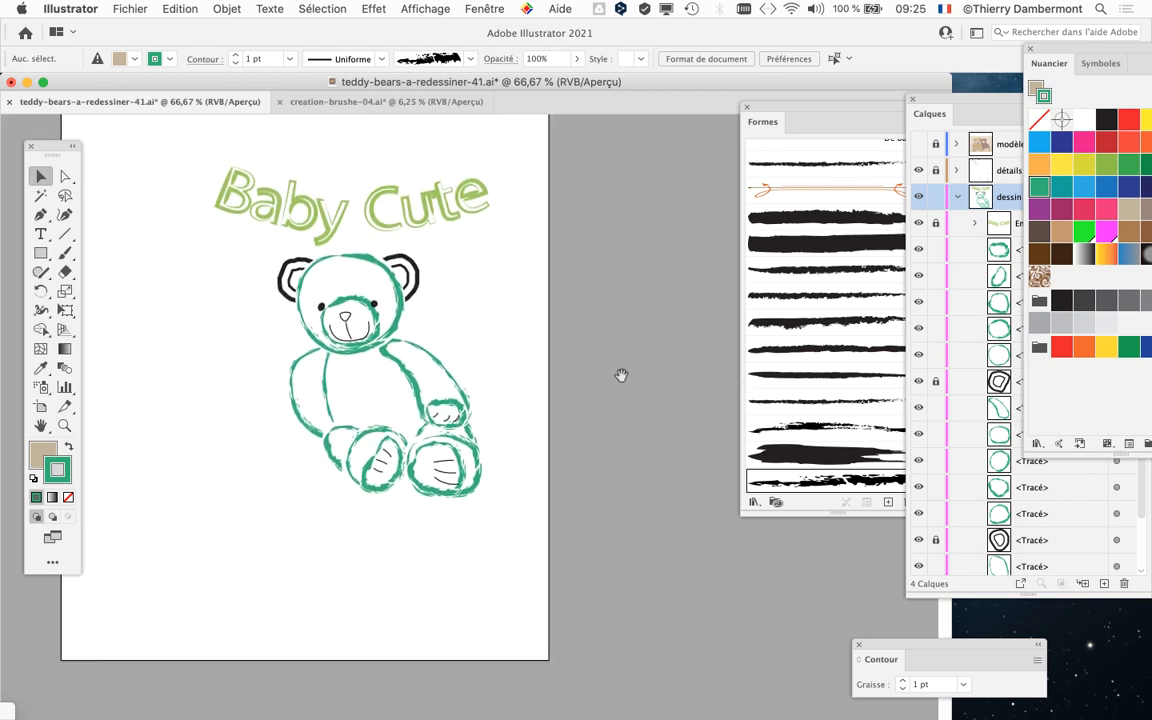
left_click_drag(621, 375, 109, 410)
left_click_drag(282, 401, 276, 475)
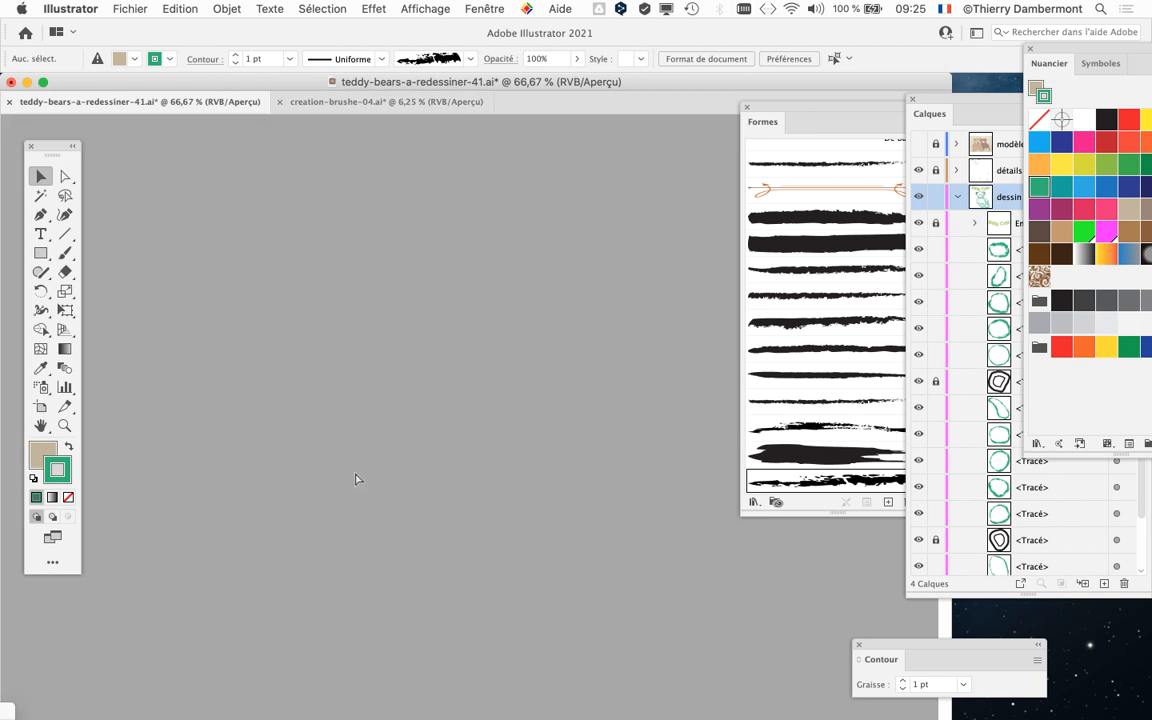
key("super+v")
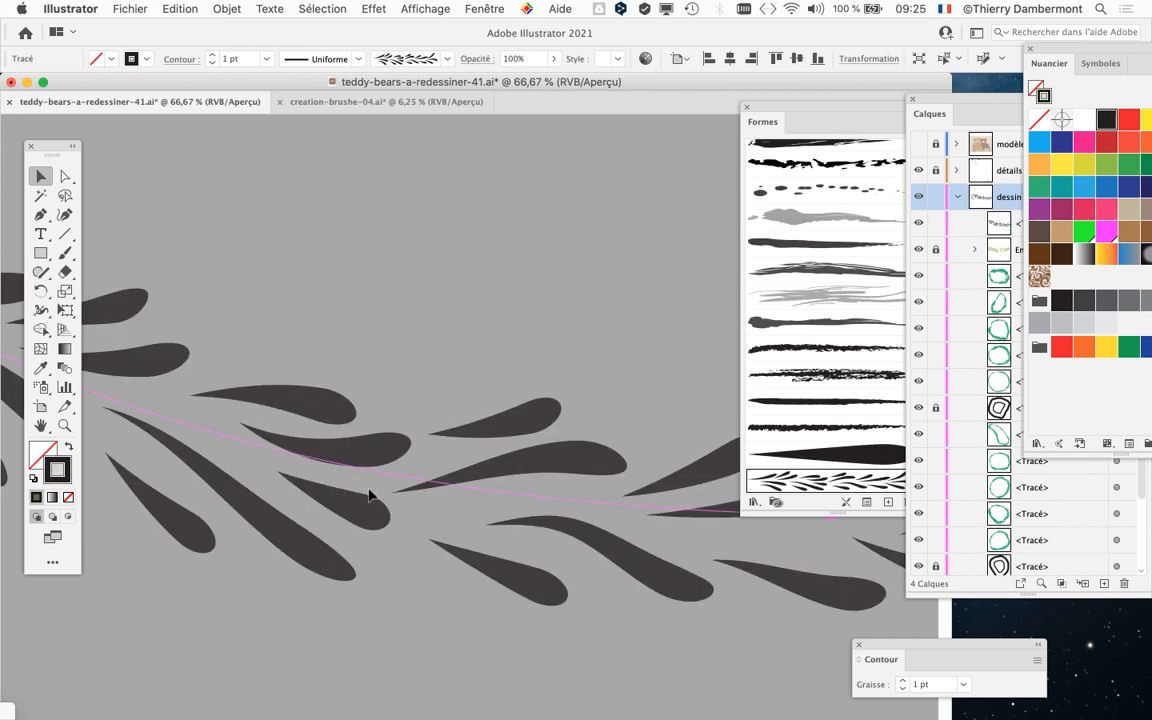
scroll(371, 495, "down", 1)
scroll(370, 495, "down", 1)
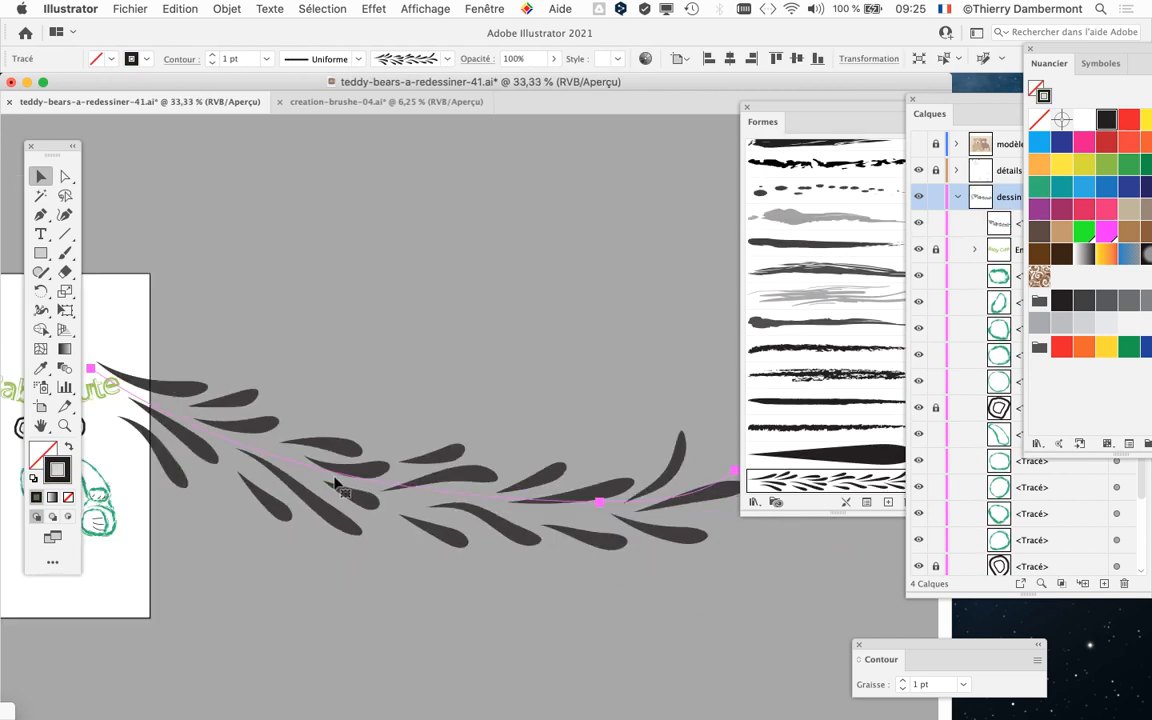
left_click_drag(338, 479, 378, 340)
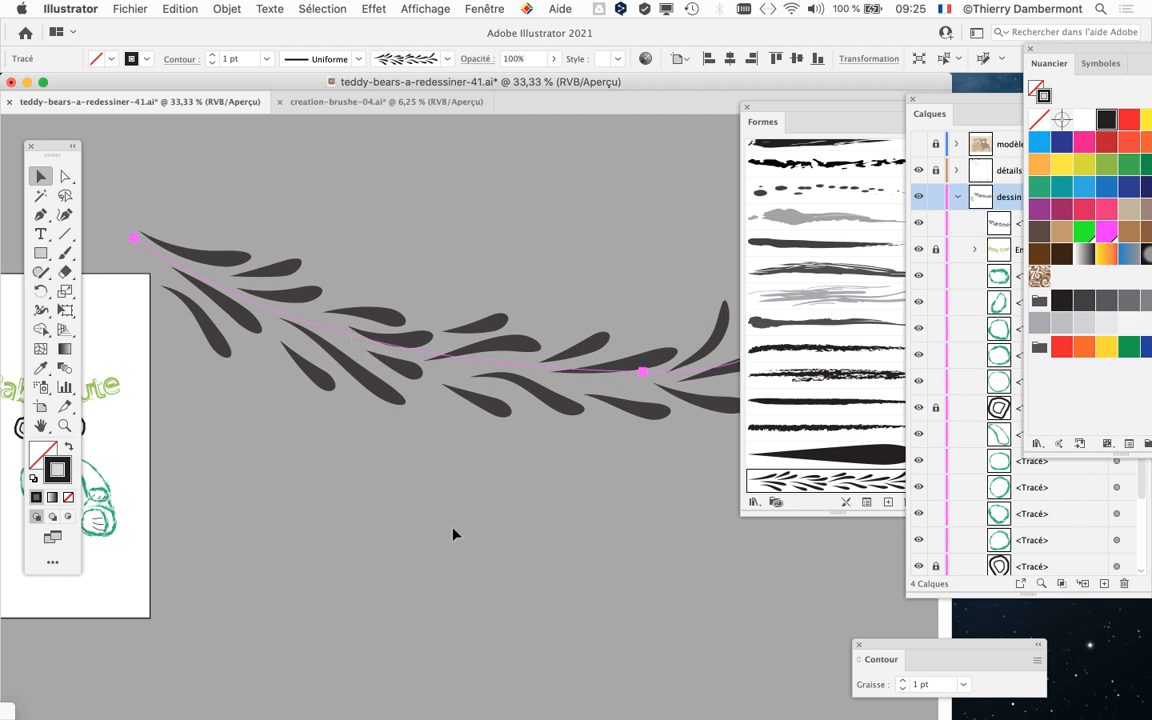
Enlarge the Formes brush list to show more brushes and place it clear of the pasted stroke.
mouse_move(768, 110)
left_mouse_down()
mouse_move(768, 92)
mouse_move(668, 58)
left_mouse_up()
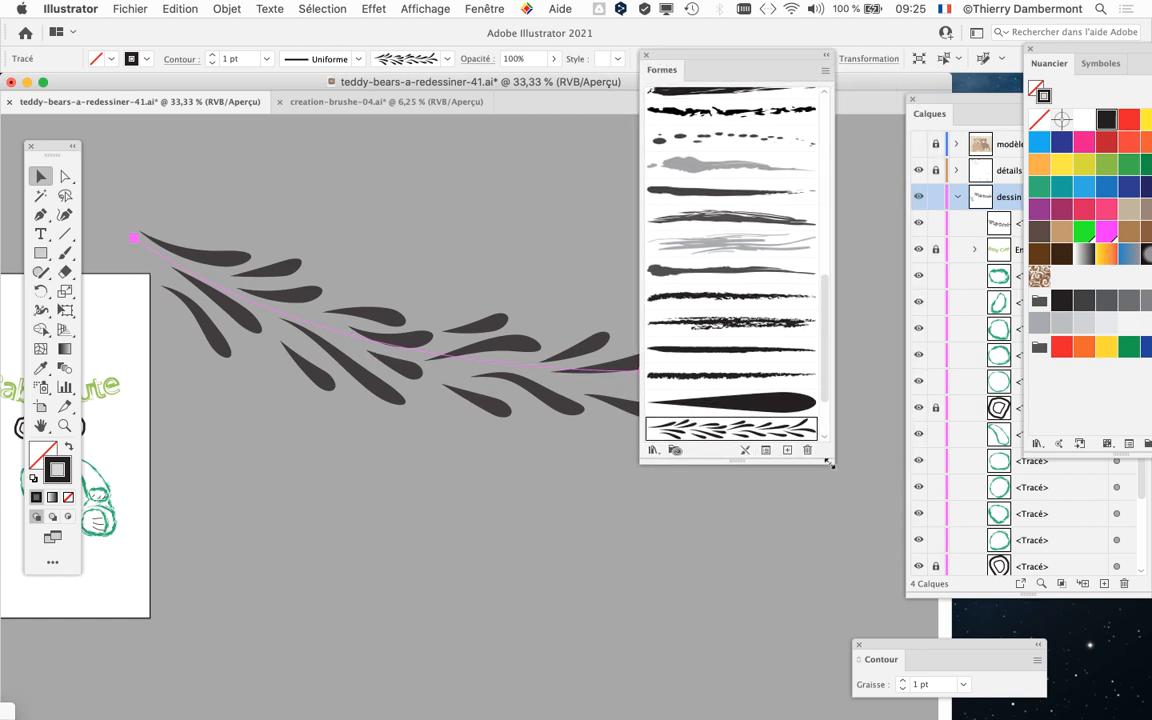
left_click_drag(738, 461, 738, 597)
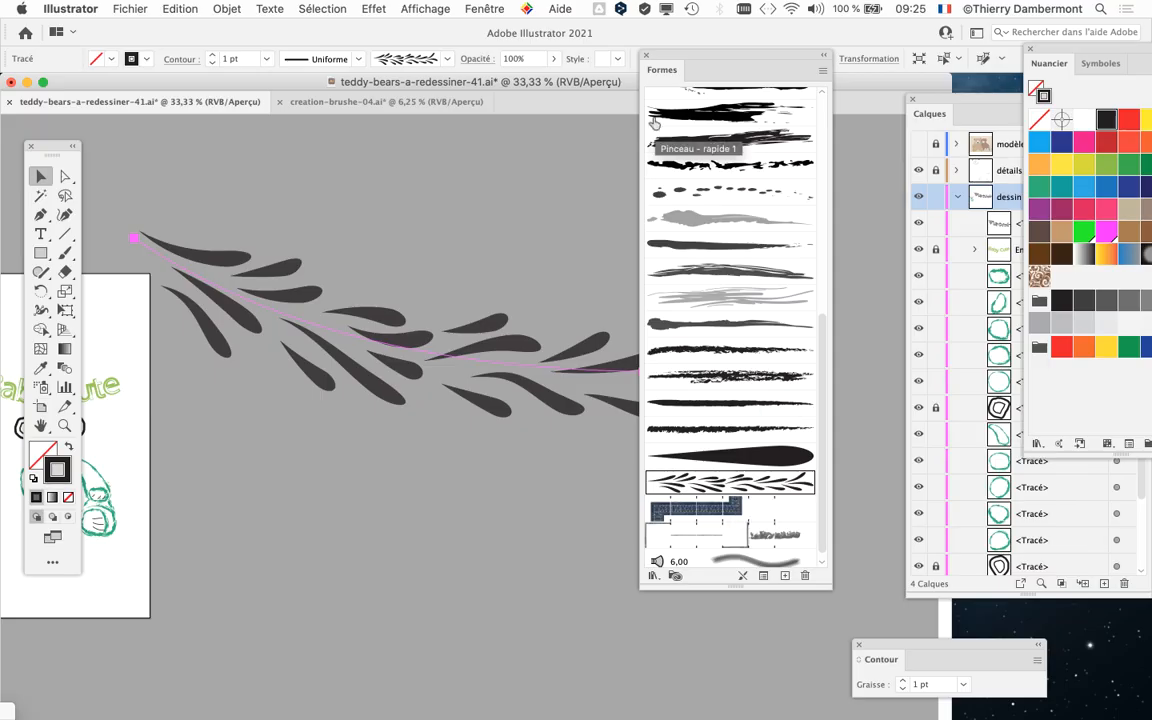
left_click_drag(660, 50, 800, 93)
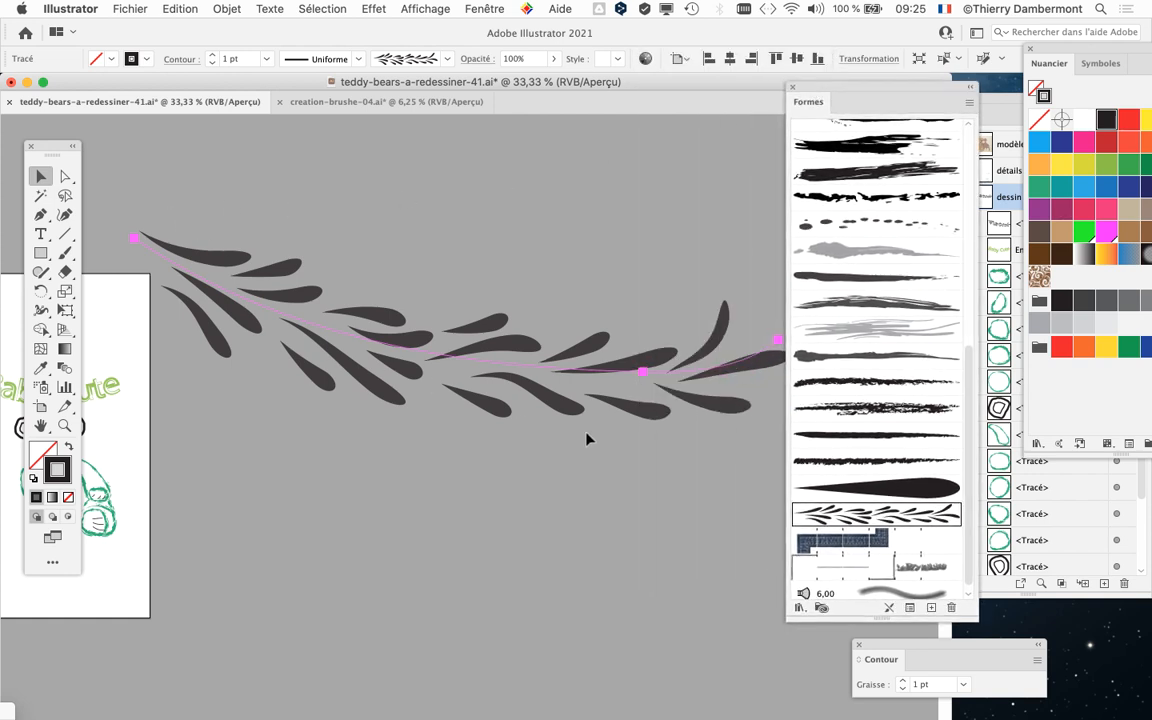
left_click_drag(829, 88, 851, 43)
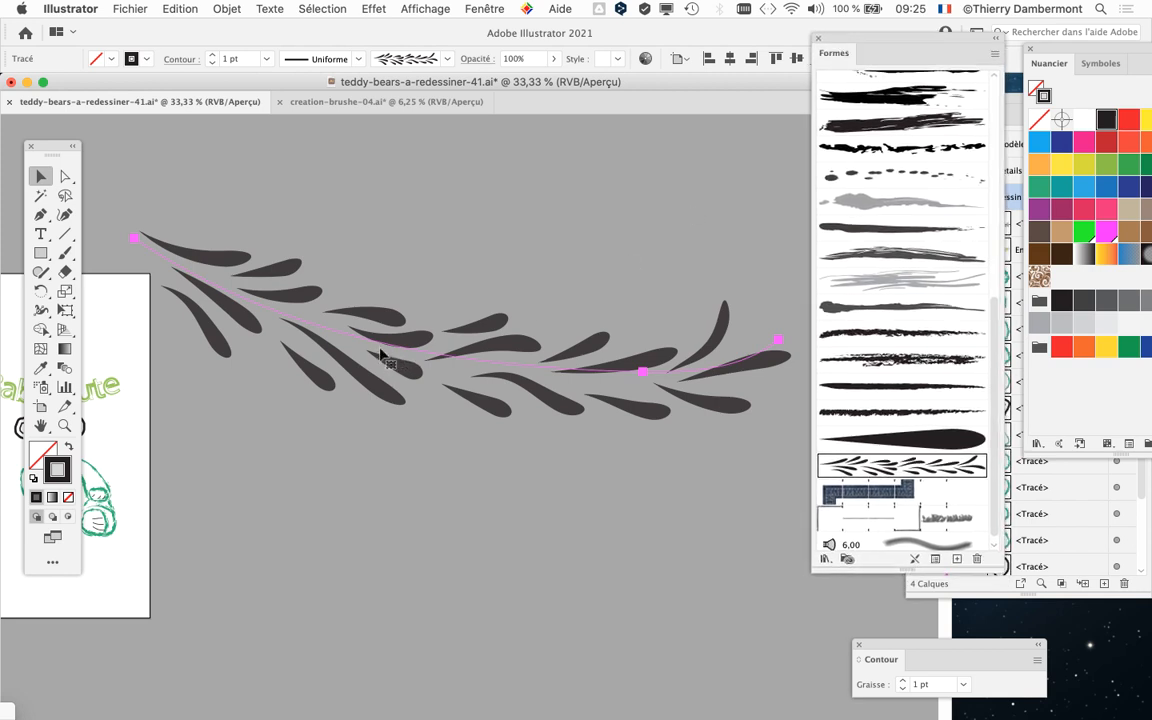
Delete the pasted leaf-pattern stroke from the canvas, keeping its brush, Forme artistique 1, in the document.
key("Delete")
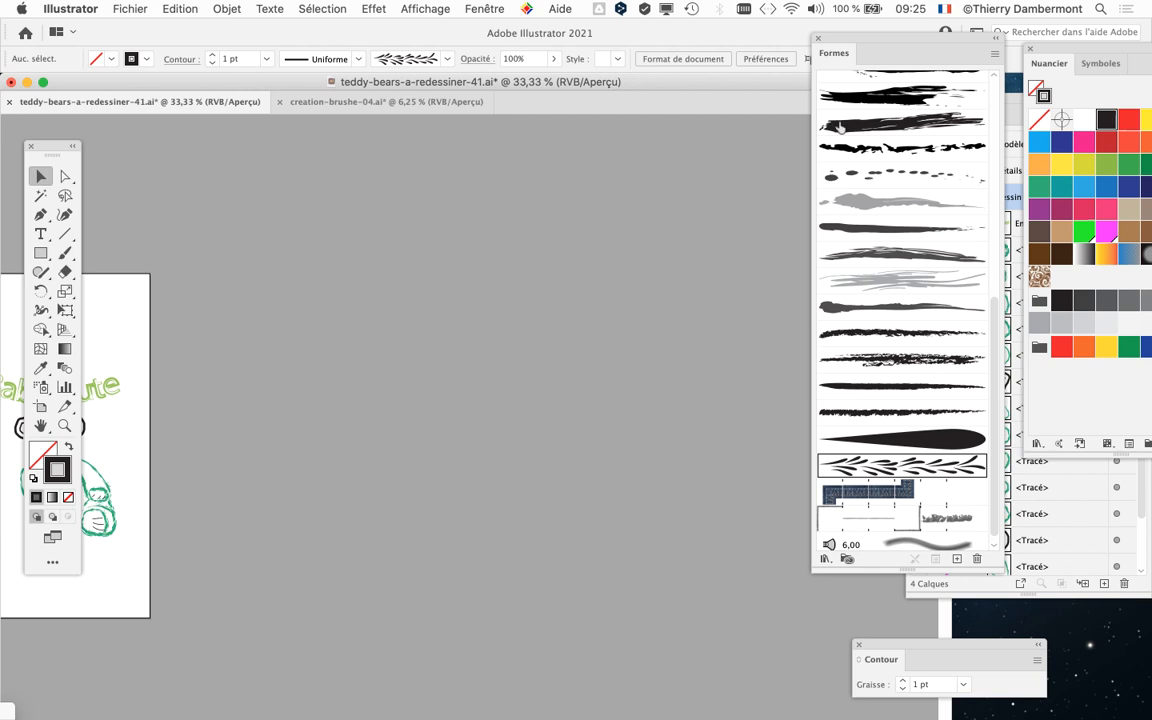
left_click_drag(835, 40, 652, 26)
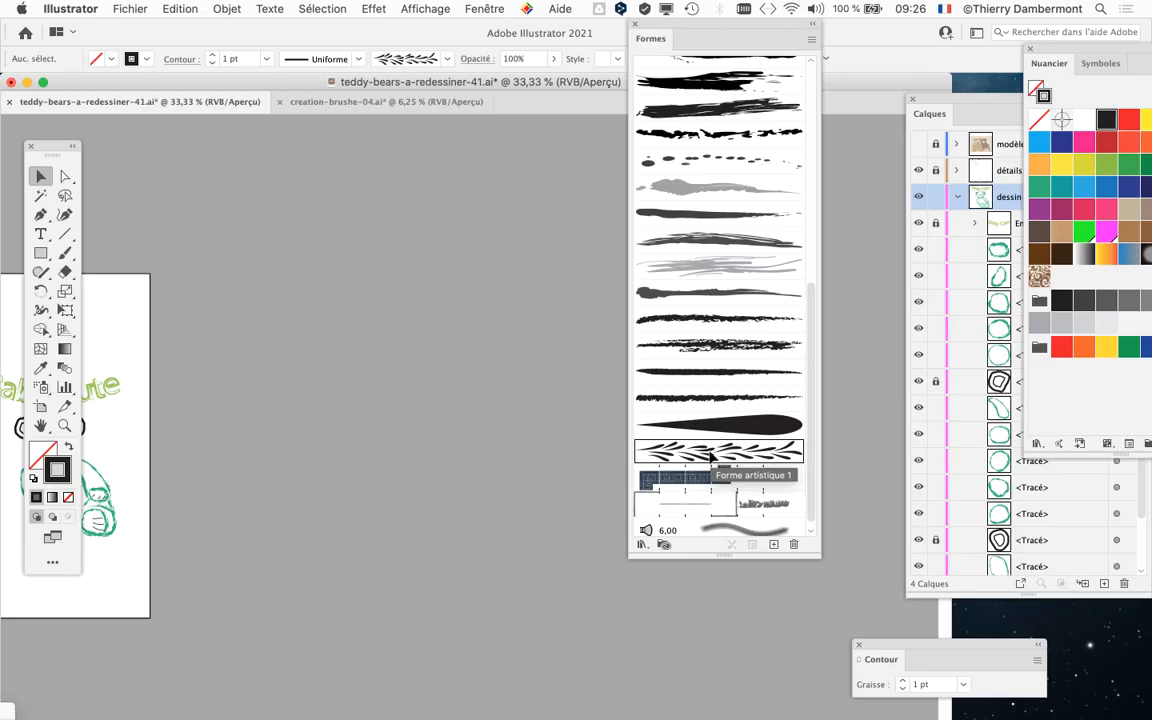
left_click_drag(700, 25, 860, 36)
Select all unlocked bear outlines and apply the leaf-pattern art brush Forme artistique 1 to them.
left_click_drag(334, 268, 635, 183)
scroll(344, 308, "up", 1)
scroll(344, 312, "up", 2)
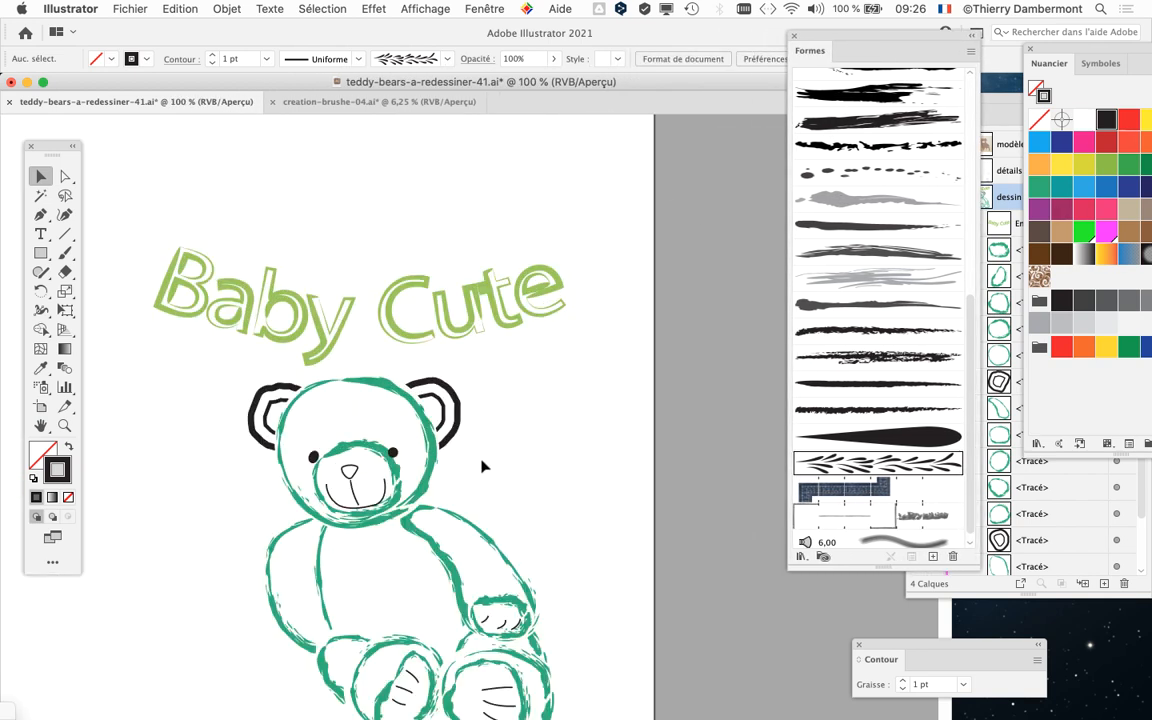
left_click_drag(521, 519, 478, 363)
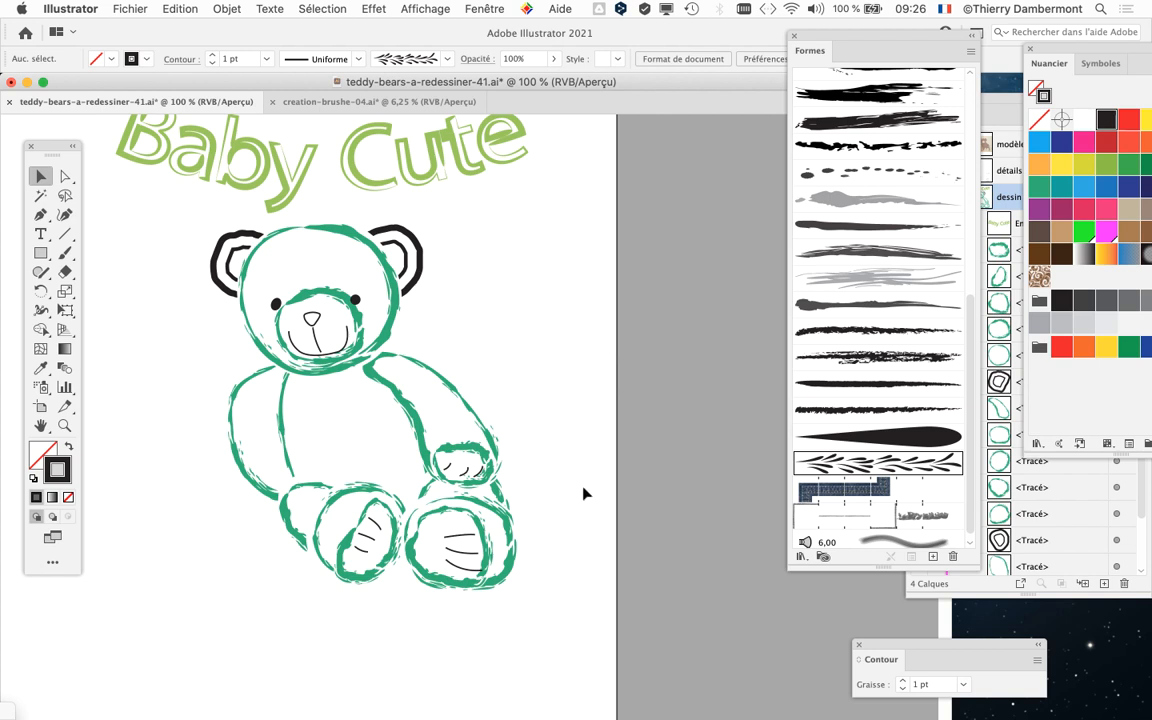
key("super+a")
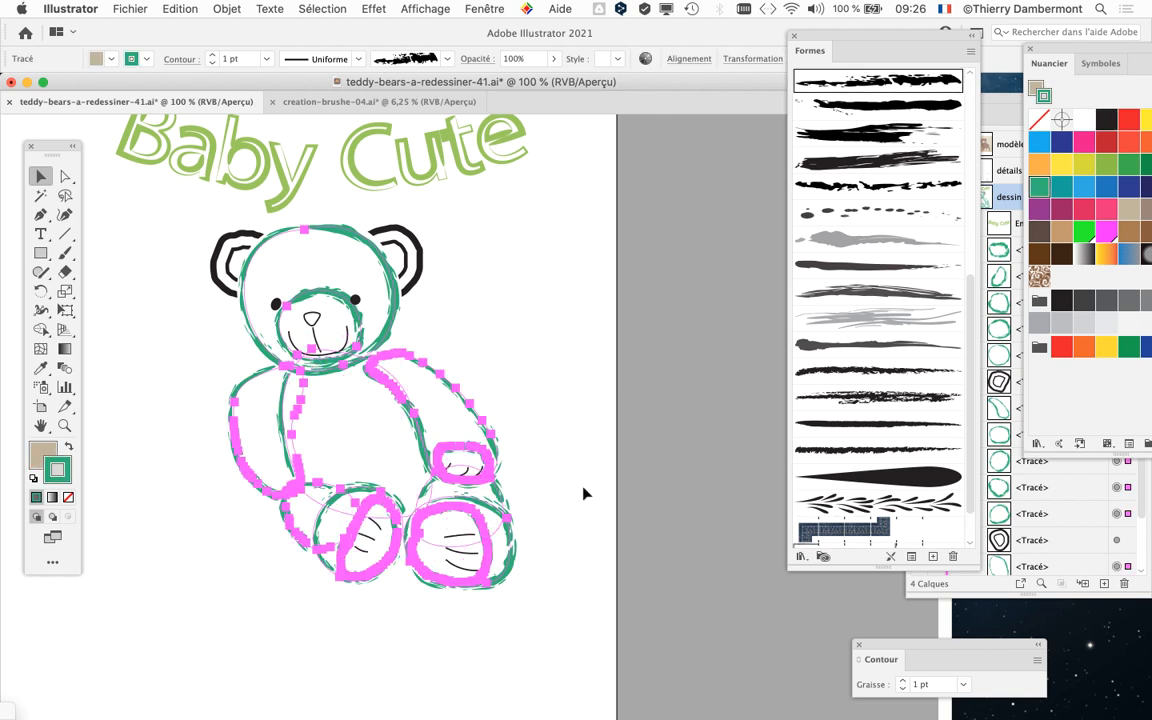
key("alt+super+8")
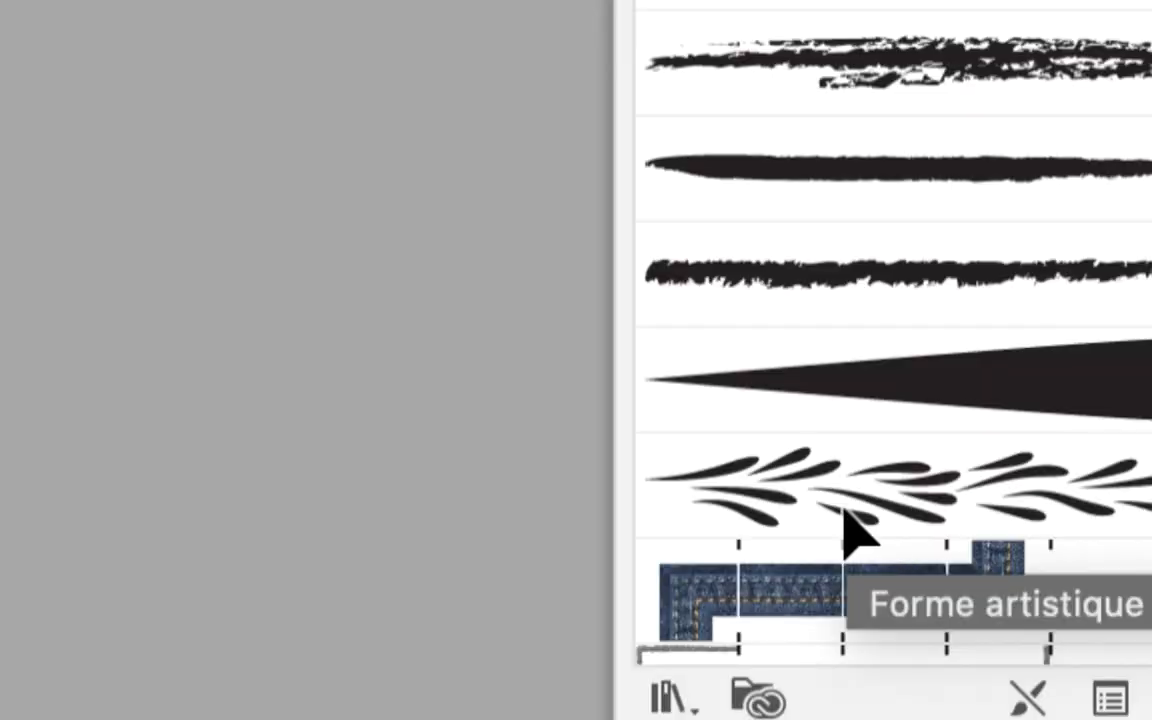
left_click(845, 522)
key("alt+super+8")
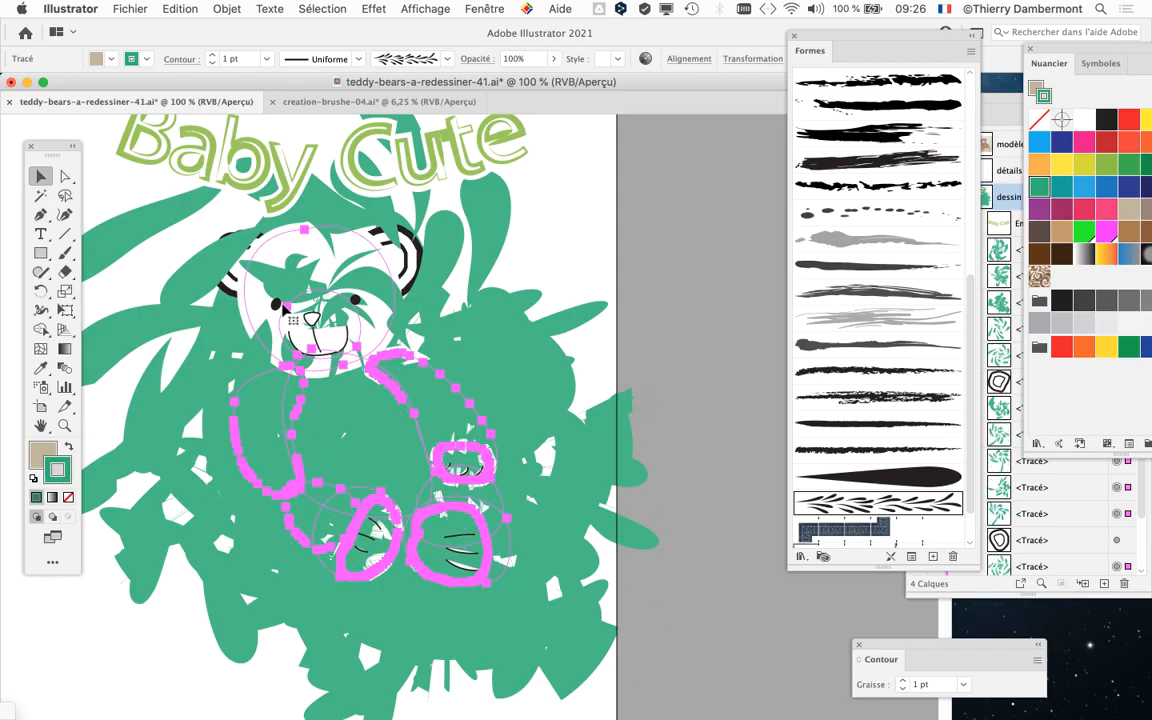
Set the fixed width of the Forme artistique 1 art brush to 4% and apply the change to the existing strokes.
scroll(274, 371, "down", 1)
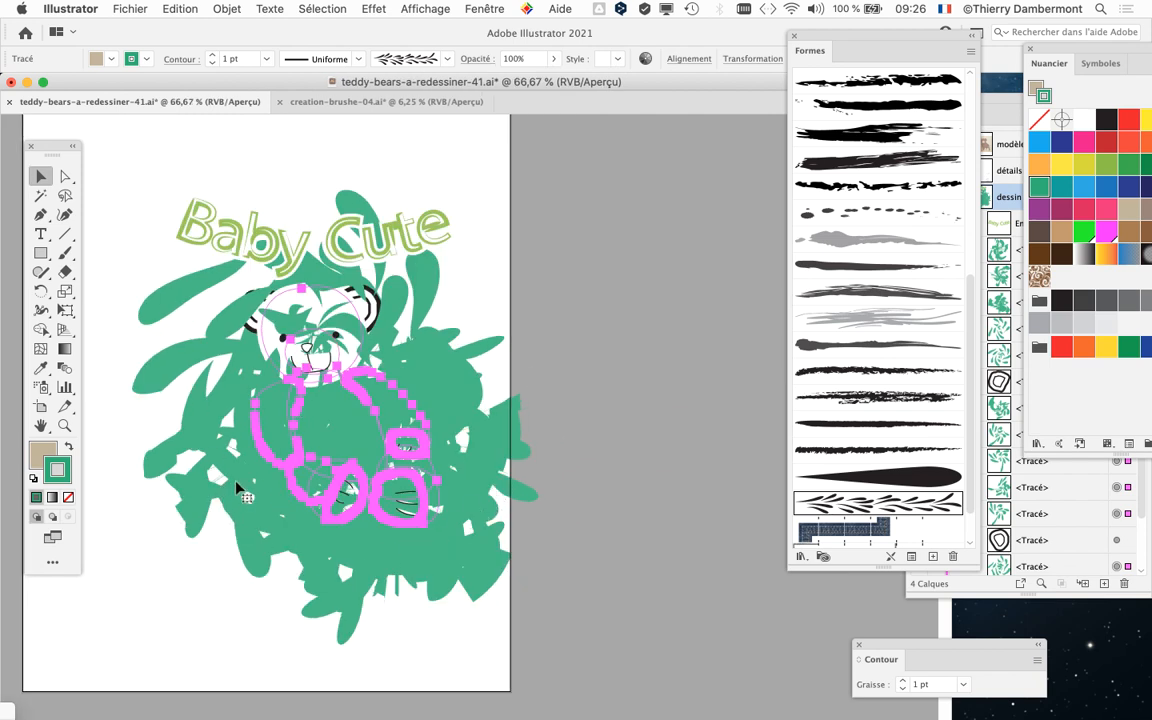
mouse_move(864, 43)
left_mouse_down()
mouse_move(834, 31)
mouse_move(758, 47)
left_mouse_up()
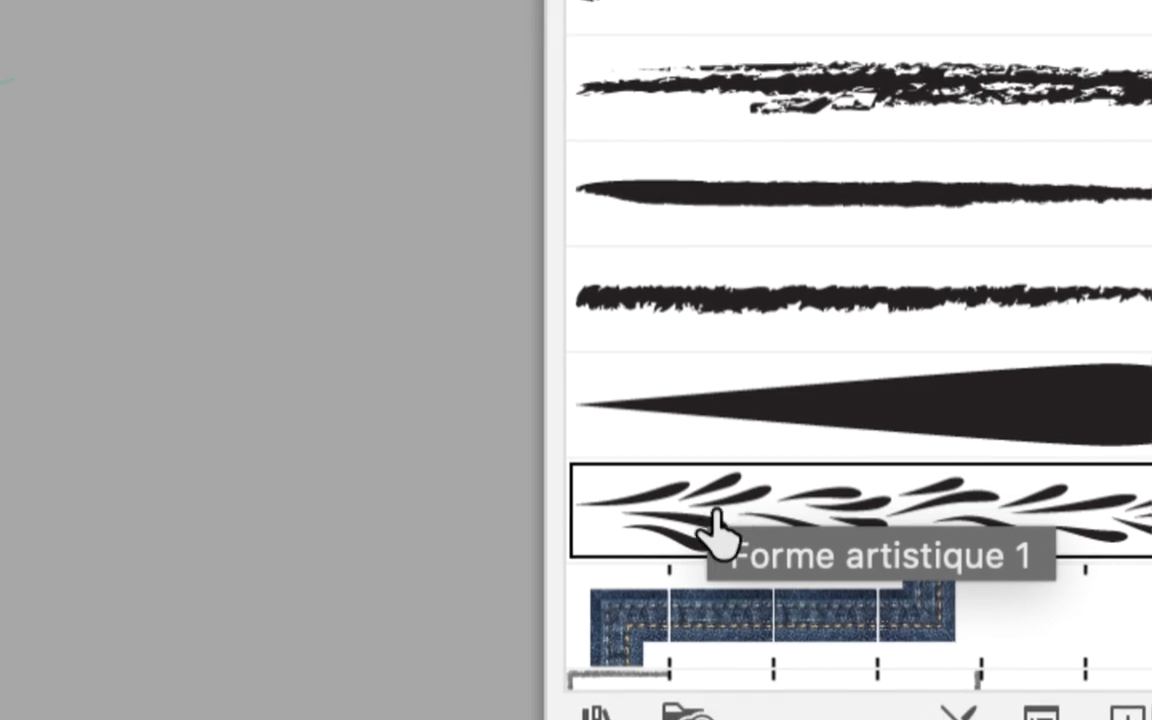
double_click(714, 512)
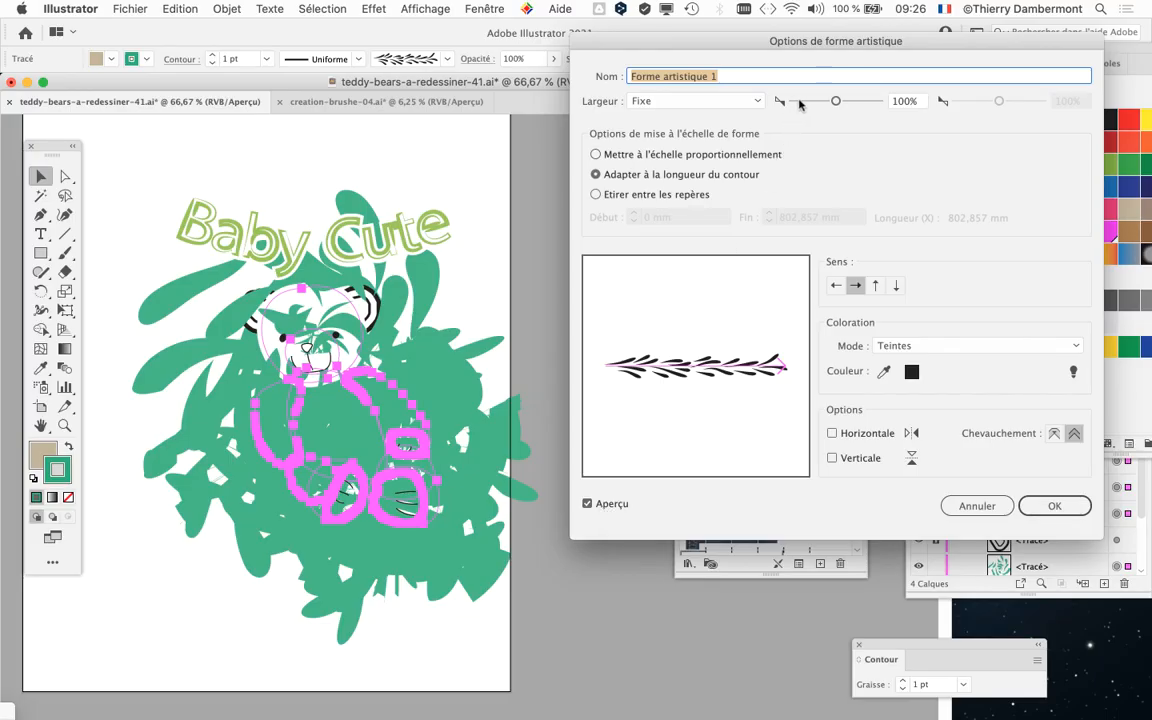
left_click_drag(800, 101, 796, 103)
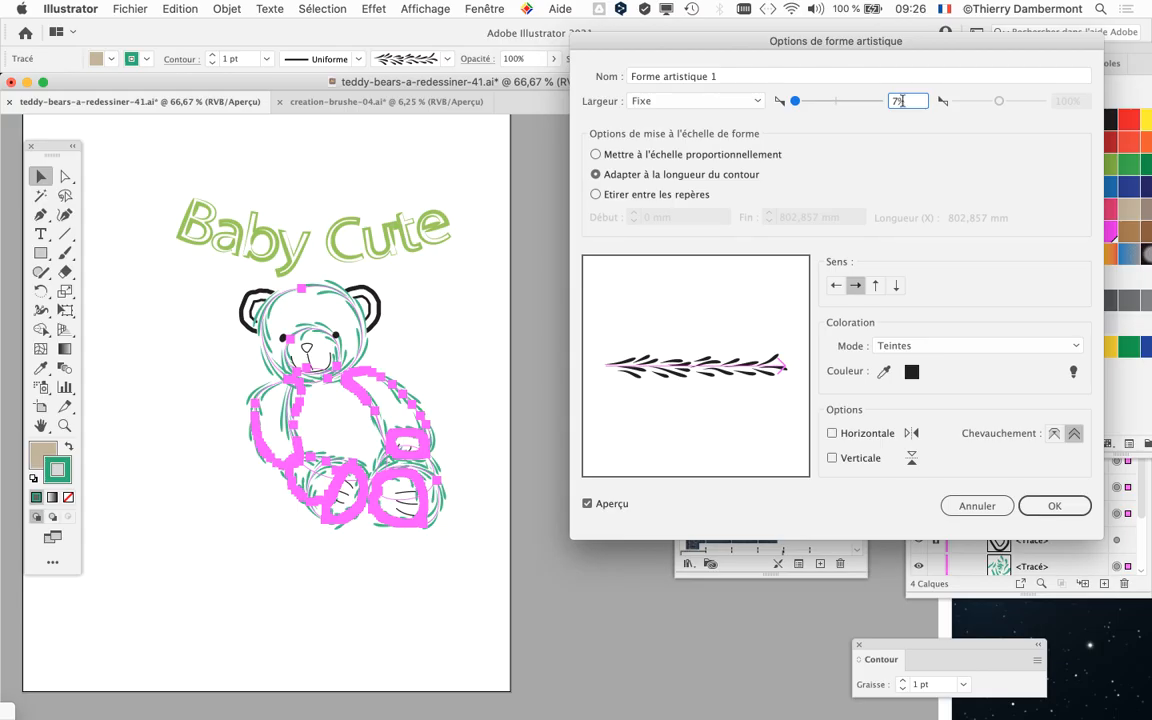
left_click_drag(796, 101, 795, 104)
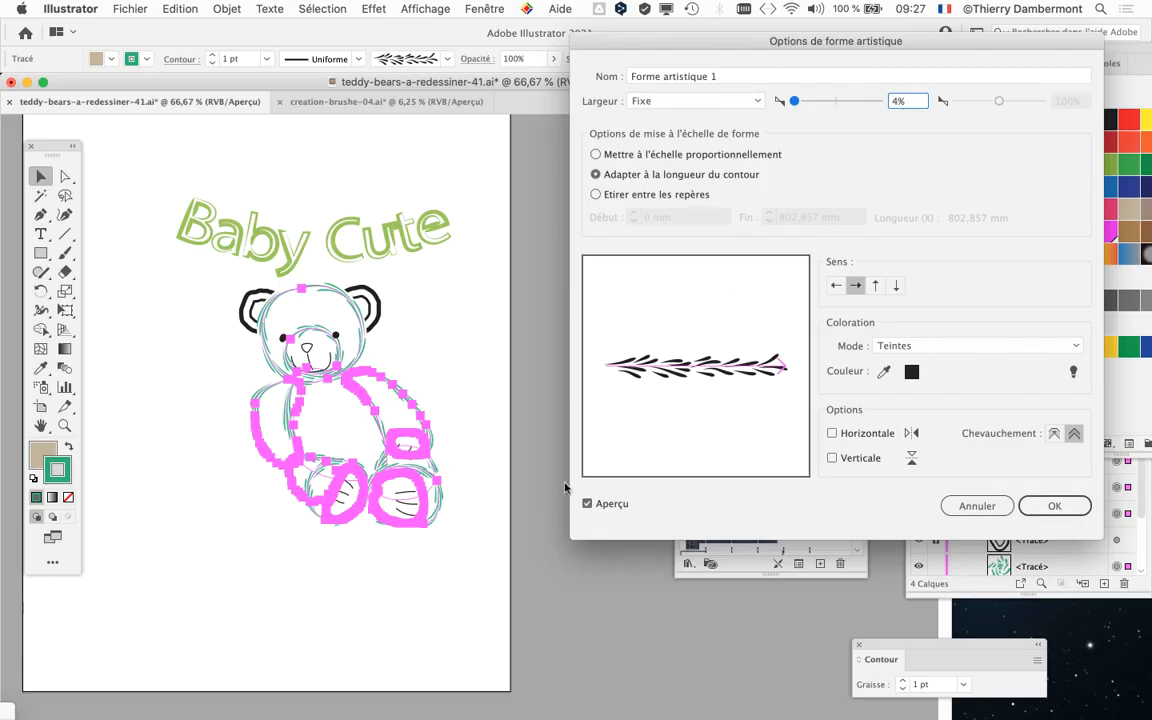
left_click(1054, 505)
left_click(749, 318)
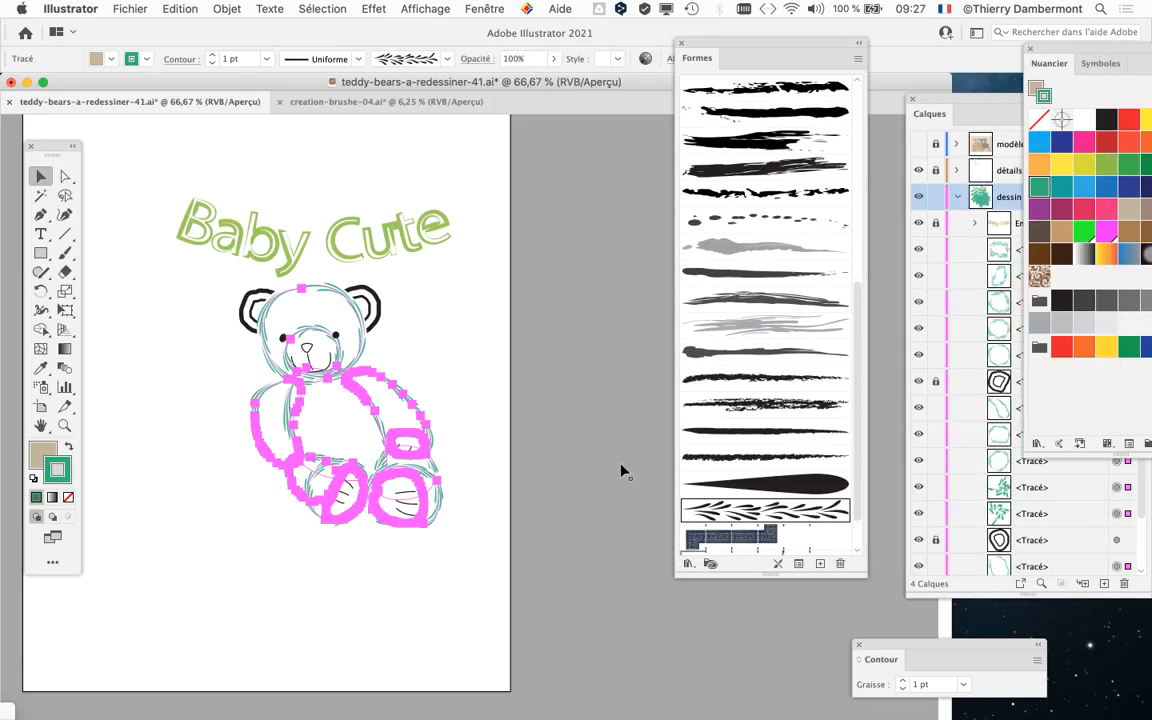
Deselect the bear outlines, select only the long arm outline ending at the paw, and move it off the body onto the blank area beside it.
scroll(290, 347, "up", 3)
left_click_drag(463, 463, 327, 489)
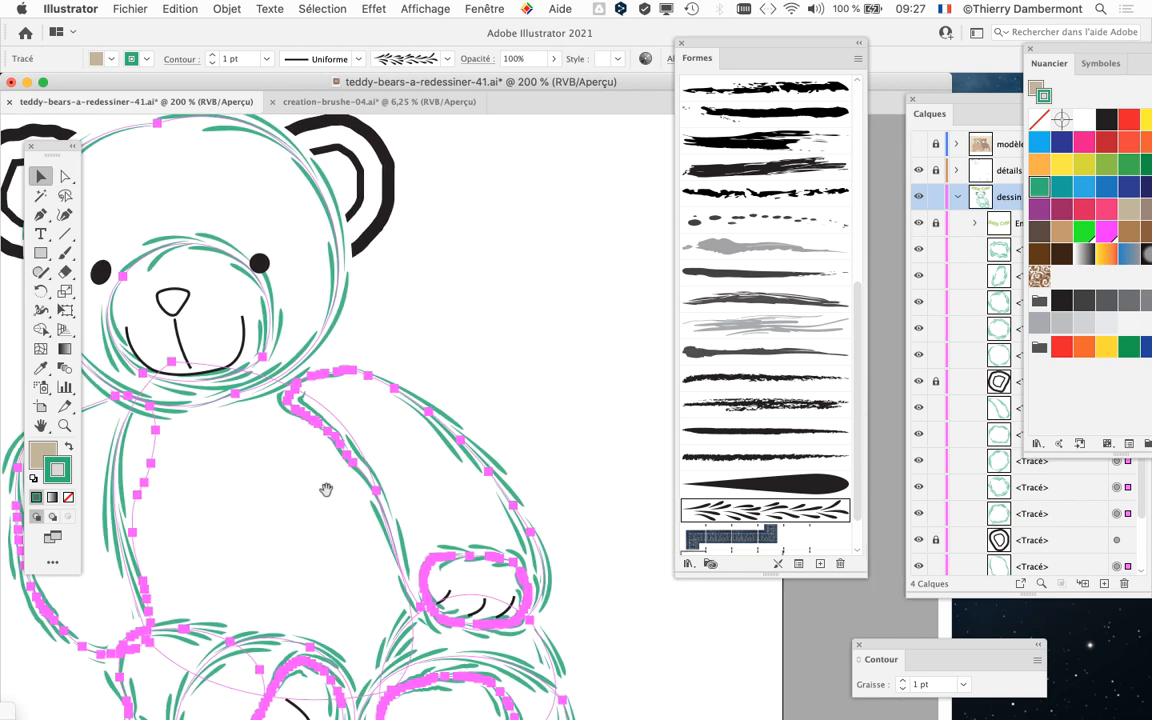
left_click(445, 309)
left_click_drag(538, 481, 563, 391)
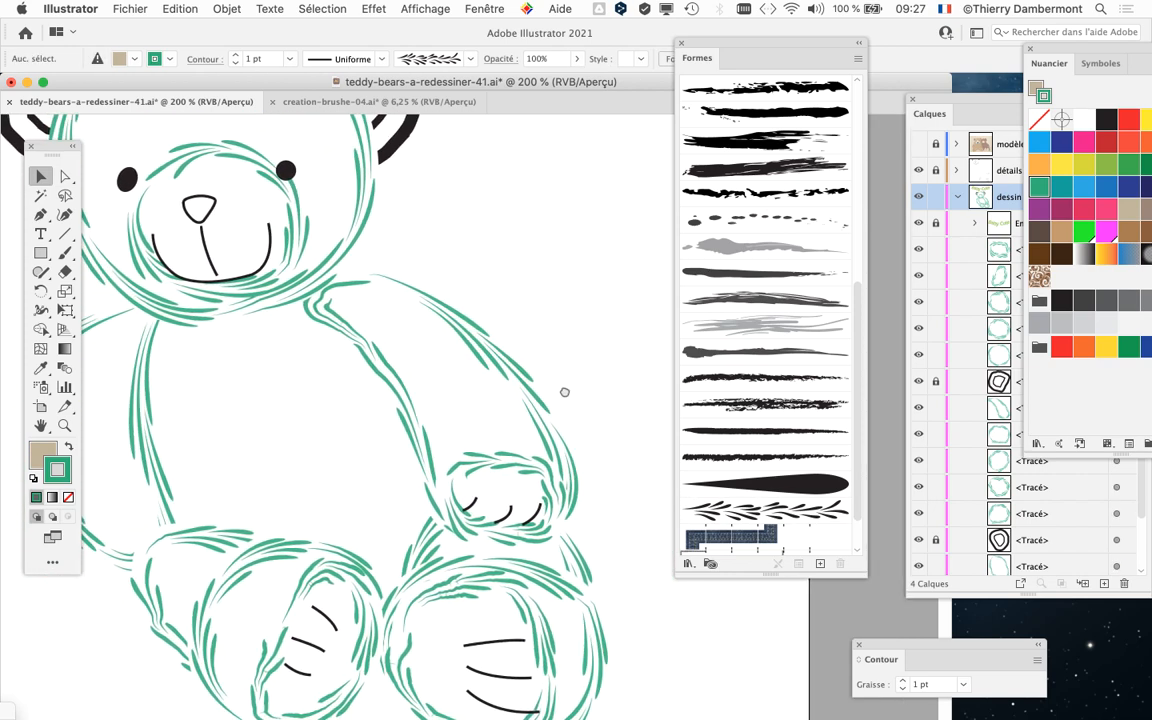
left_click(477, 315)
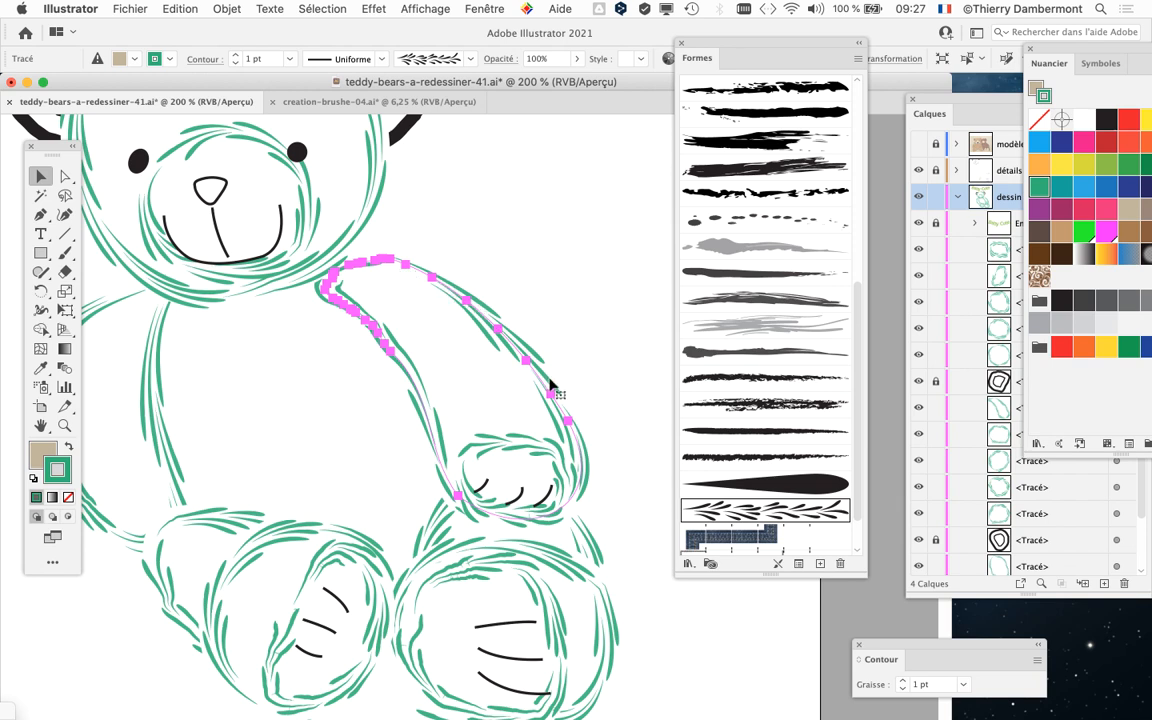
scroll(550, 386, "right", 5)
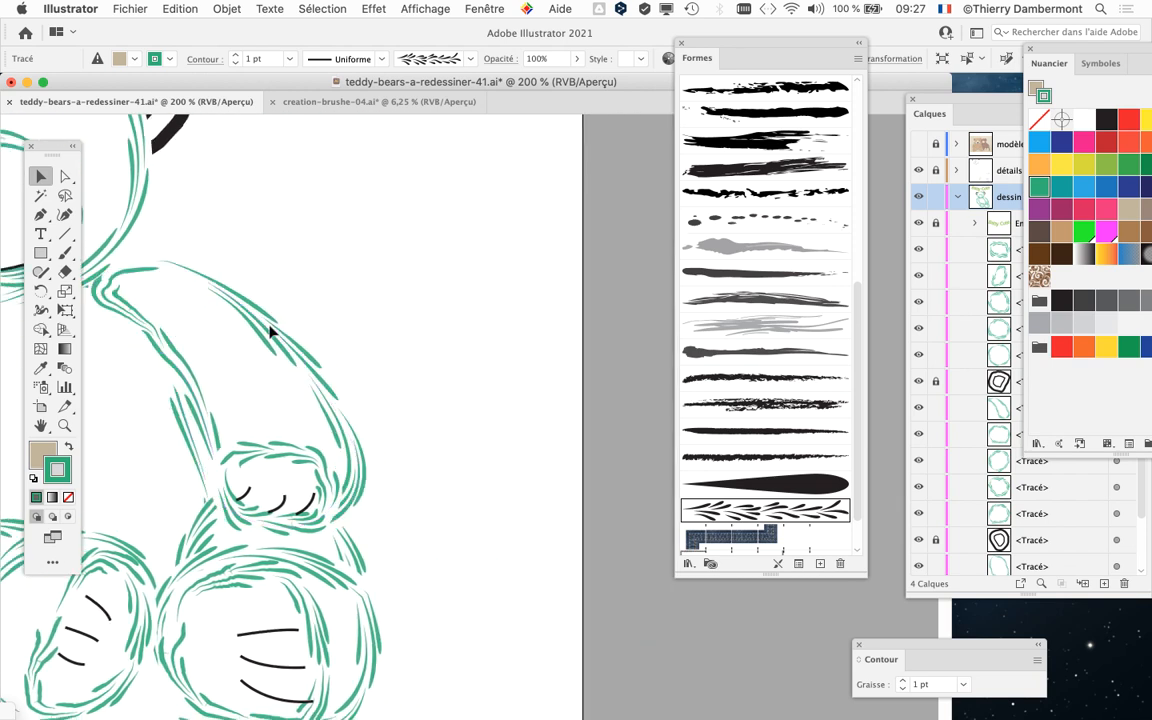
left_click_drag(270, 329, 440, 257)
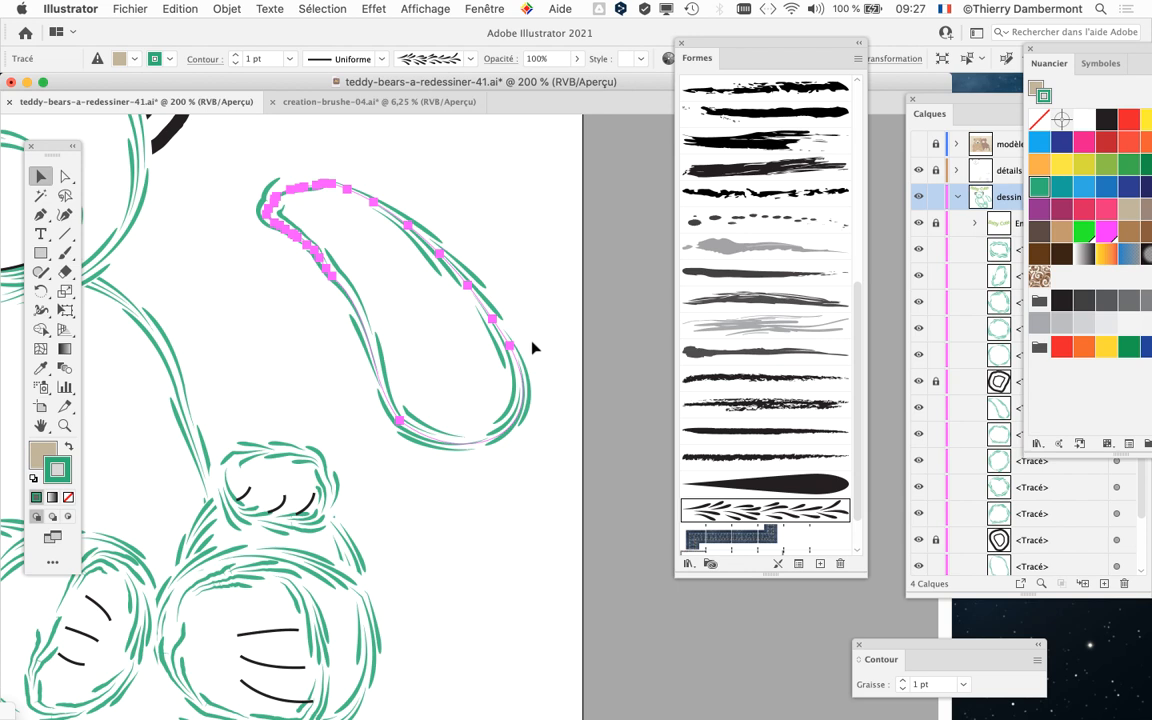
Move the Formes brush list away from the detached arm outline so the drawing is unobstructed.
left_click_drag(340, 488, 465, 470)
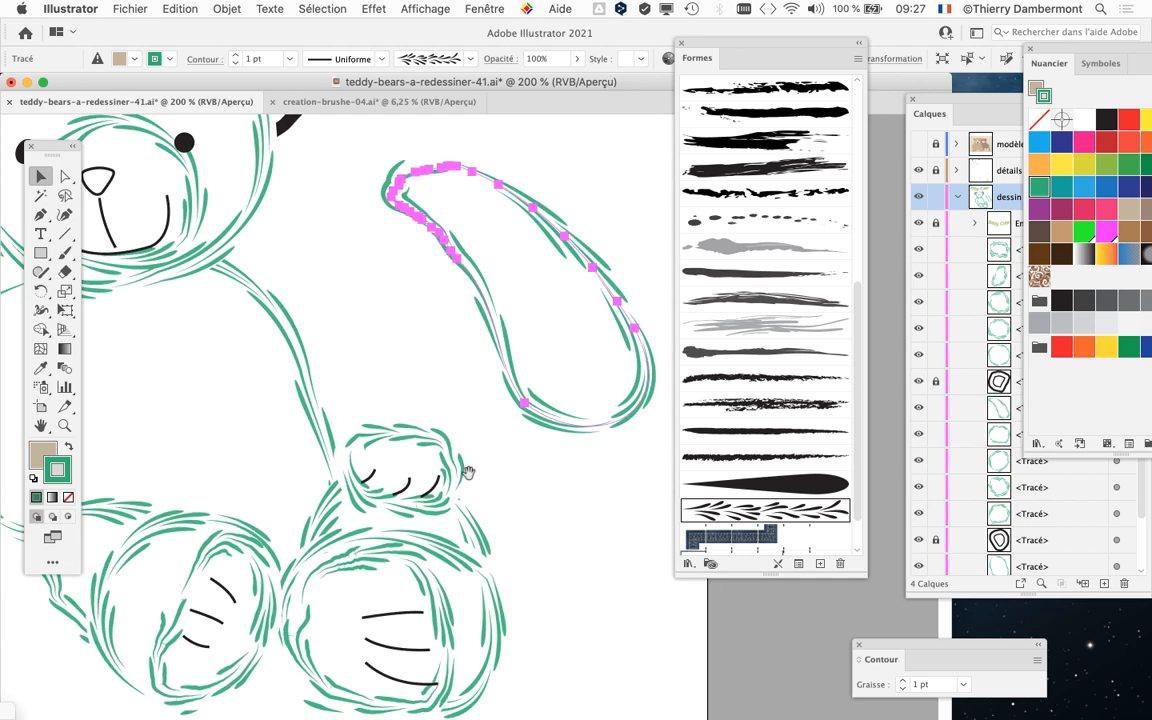
left_click_drag(728, 40, 871, 60)
left_click_drag(571, 200, 646, 201)
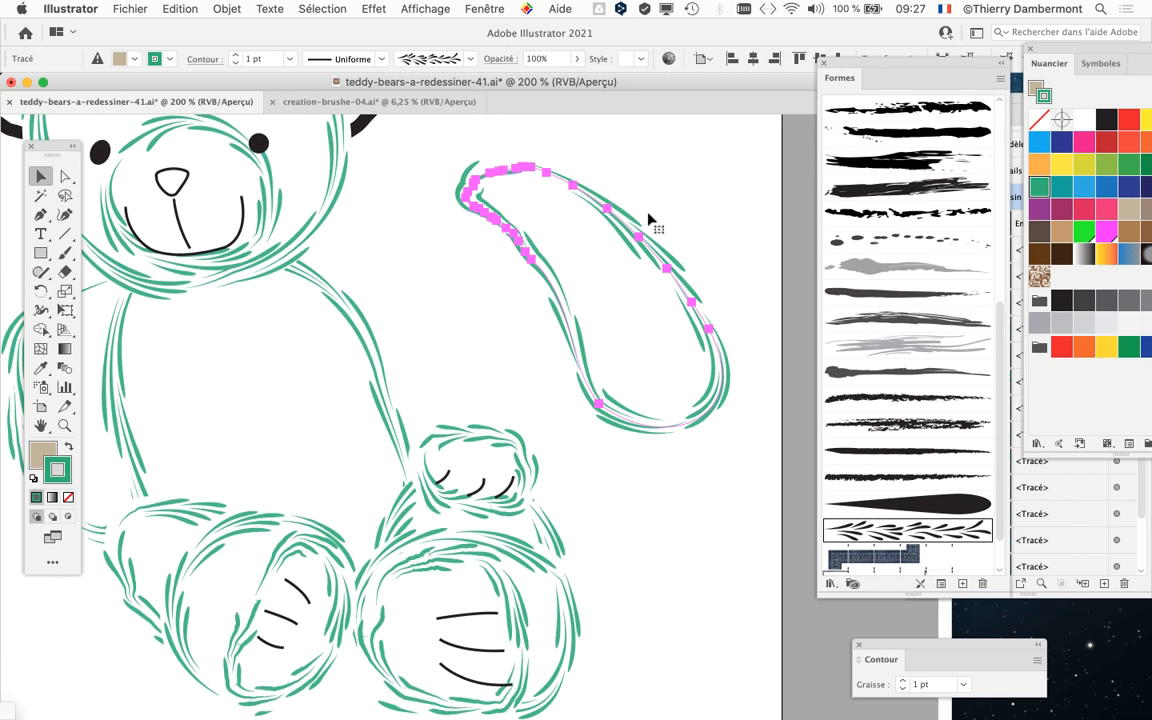
Undo the move of the long arm outline off the bear's body.
key("super+z")
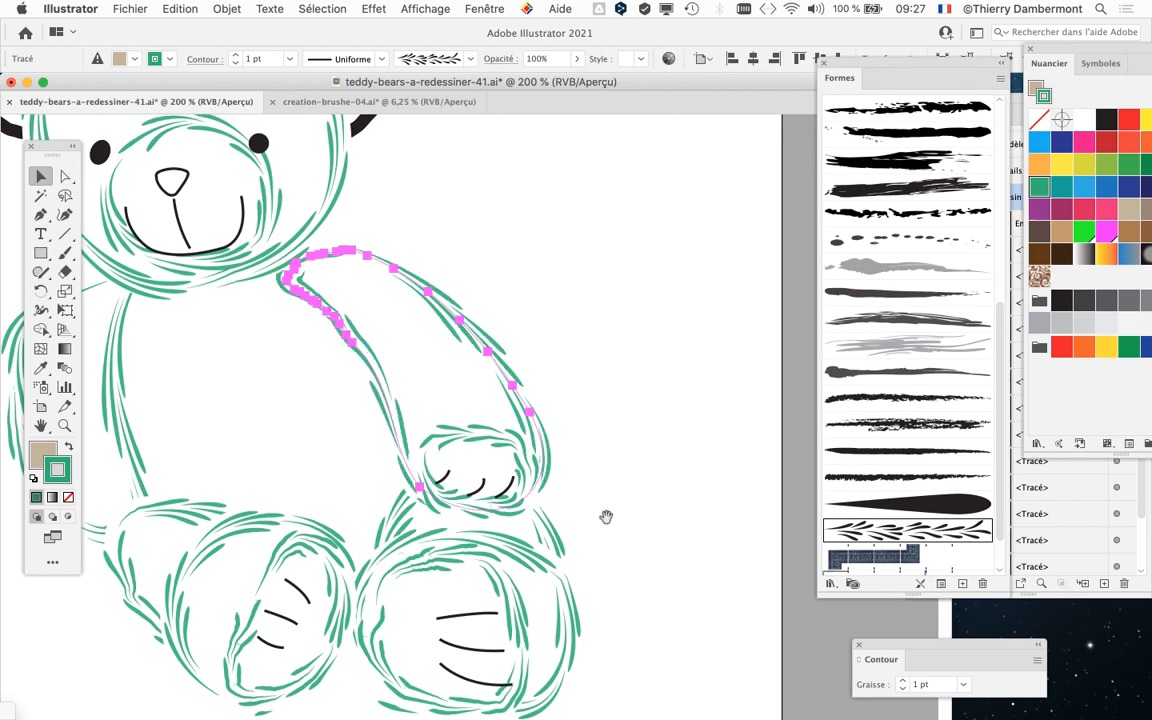
Try moving the paw outline and the muzzle outline onto the blank area beside the bear, undoing each move, and leave everything deselected.
left_click_drag(607, 517, 626, 540)
left_click_drag(502, 460, 649, 285)
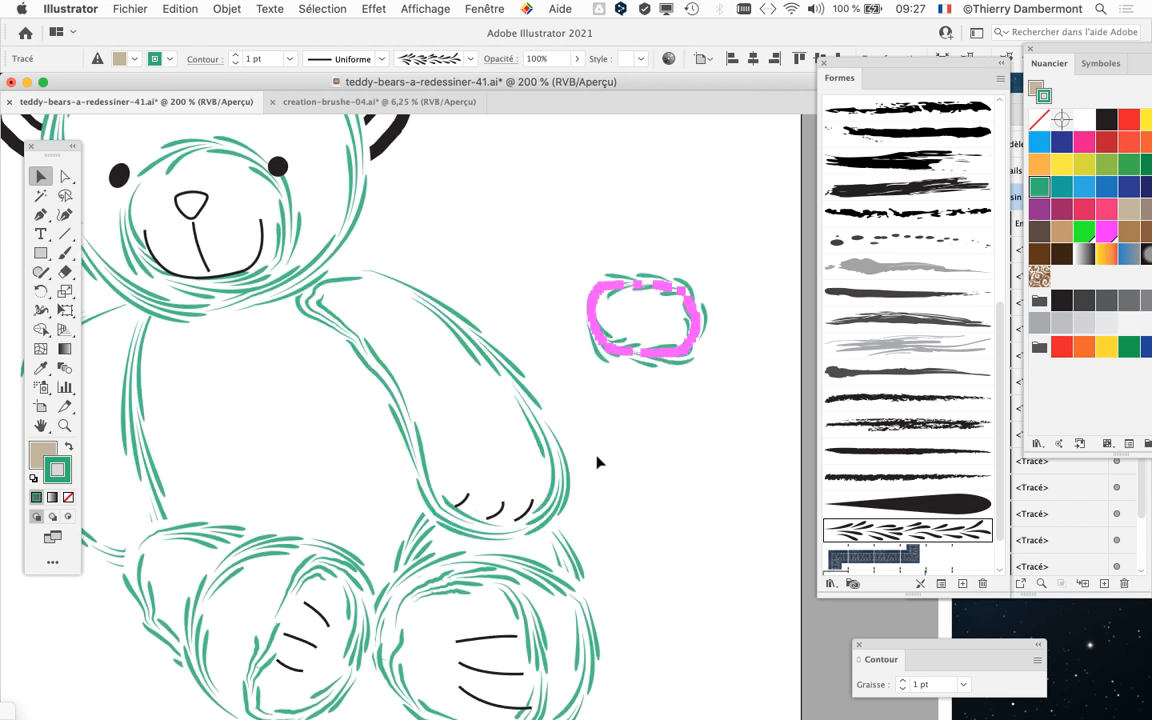
key("super+z")
left_click(291, 226)
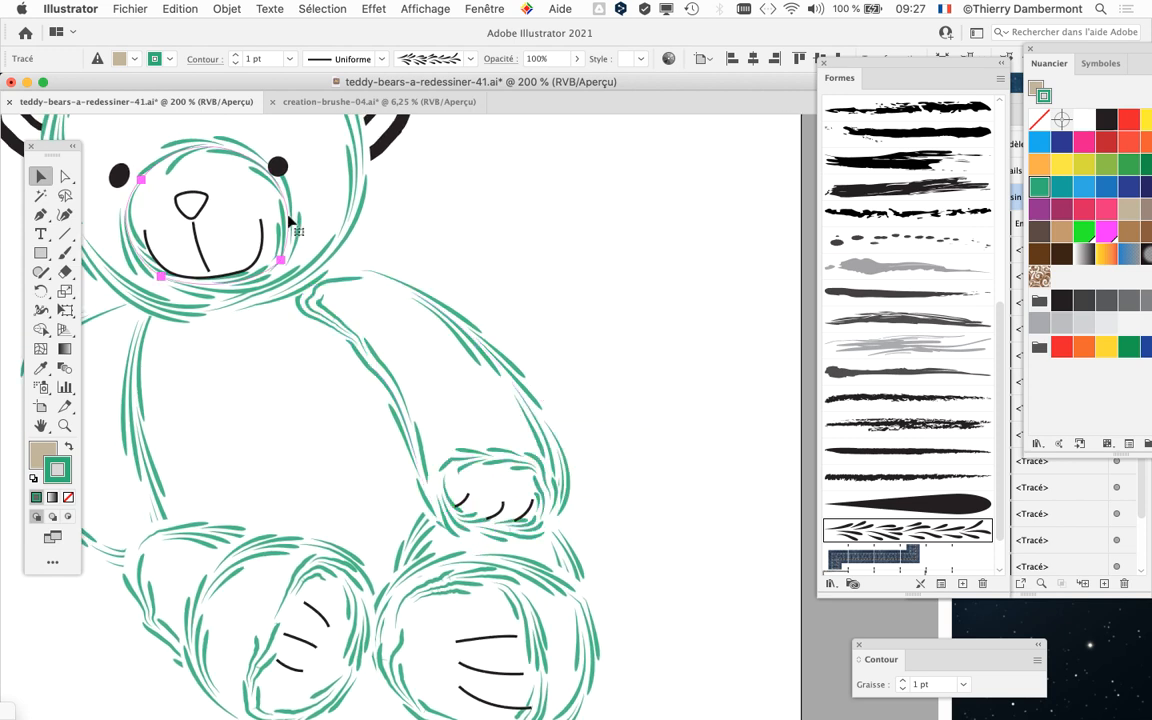
left_click_drag(291, 226, 693, 220)
key("super+z")
left_click(574, 320)
scroll(575, 321, "down", 1)
Save the drawing as a new version named teddy-bears-a-redessiner-42.ai in the teddy bear 11 folder, in Adobe Illustrator (ai) format.
left_click(132, 8)
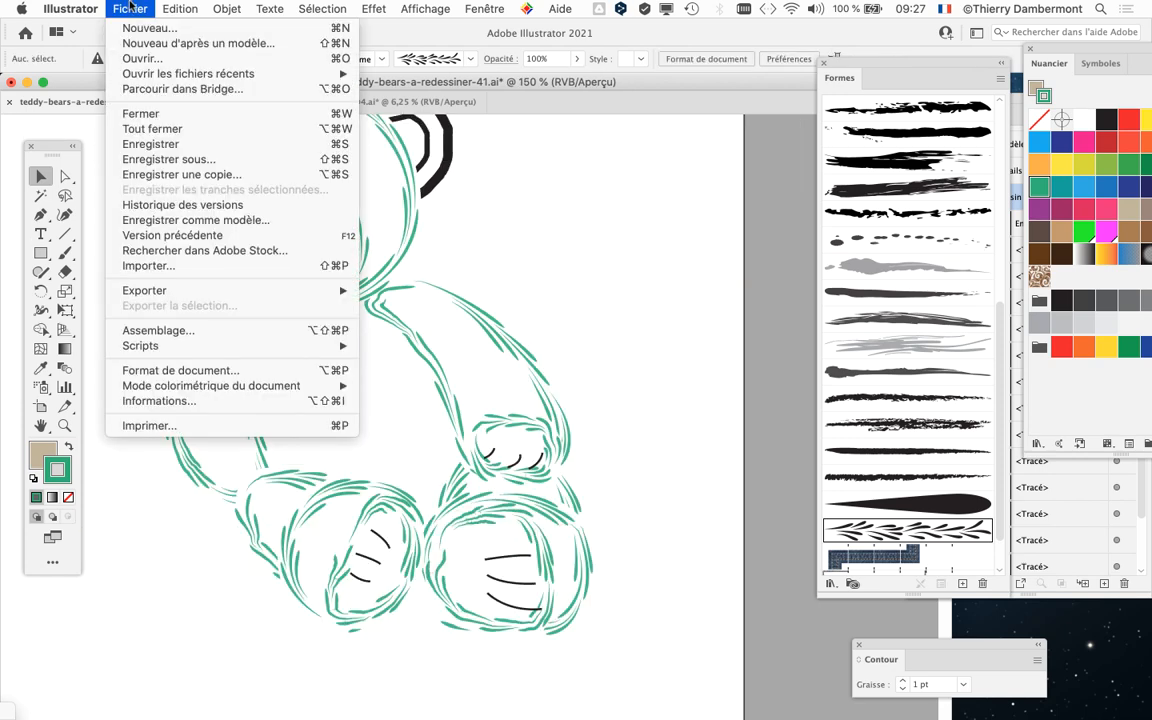
left_click(183, 155)
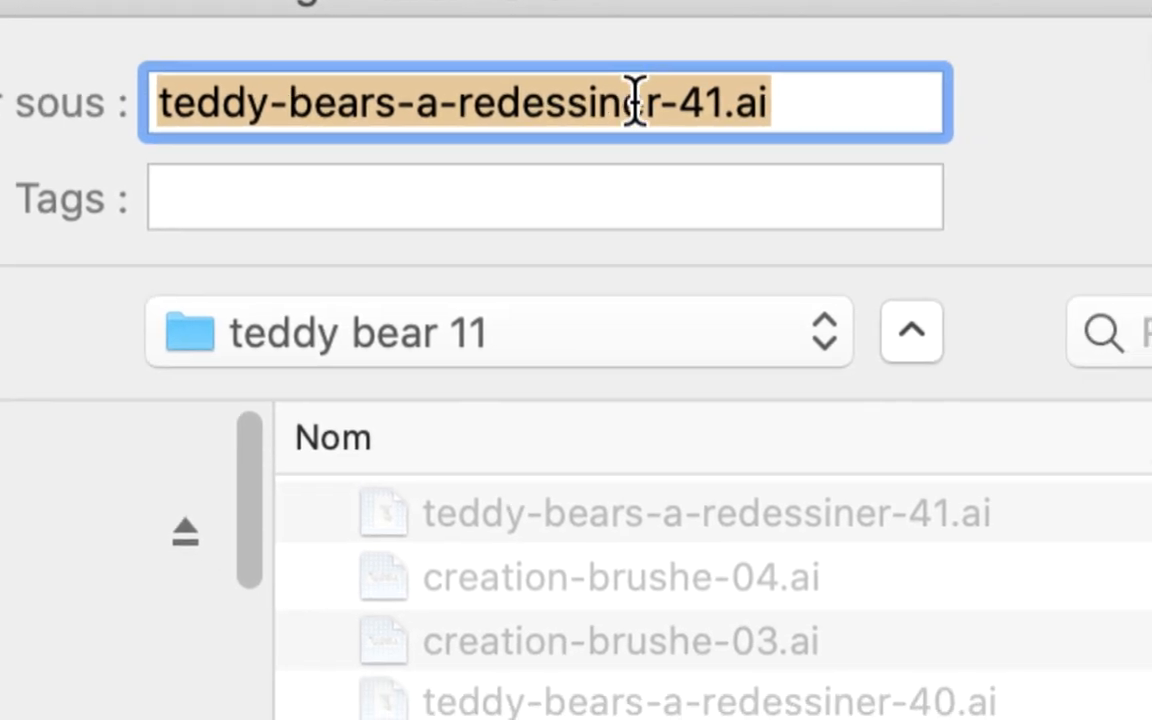
left_click(714, 132)
left_click_drag(780, 137, 787, 138)
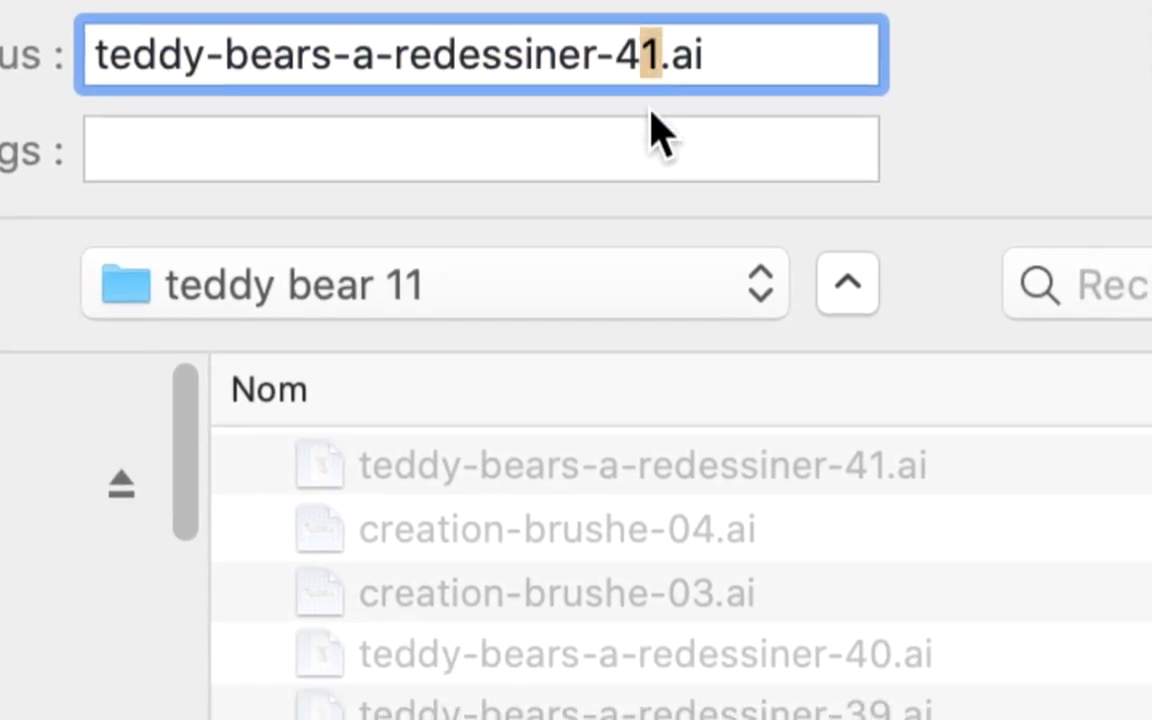
type("2")
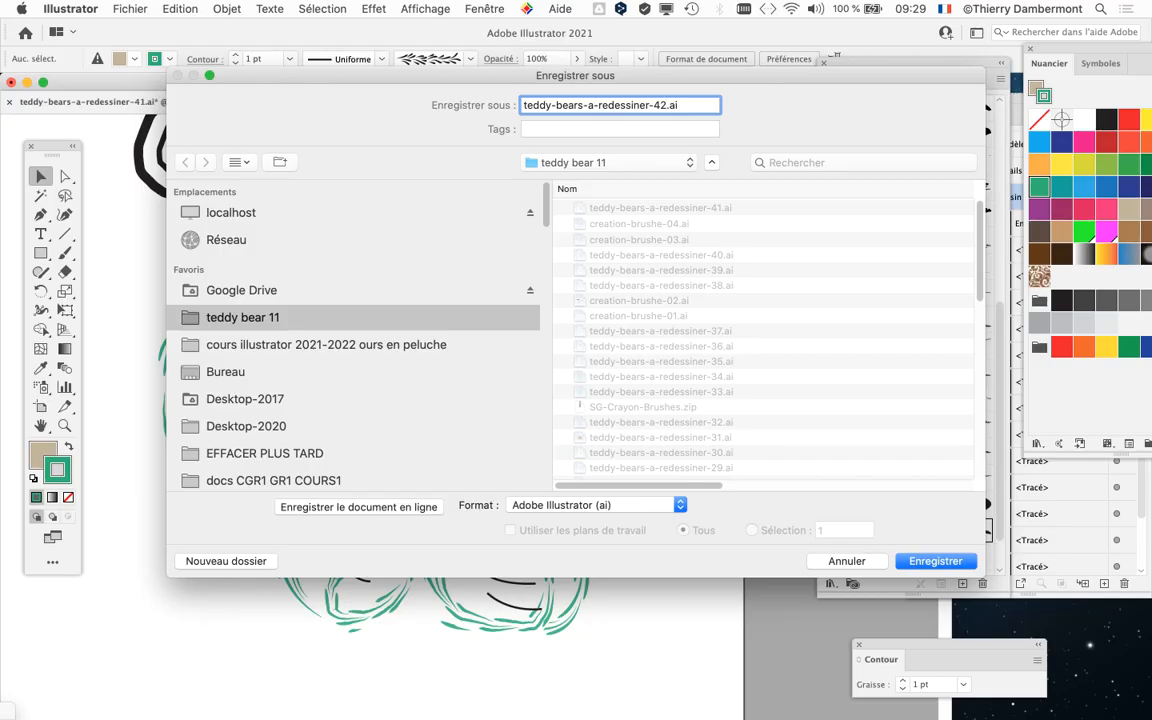
left_click_drag(575, 75, 531, 83)
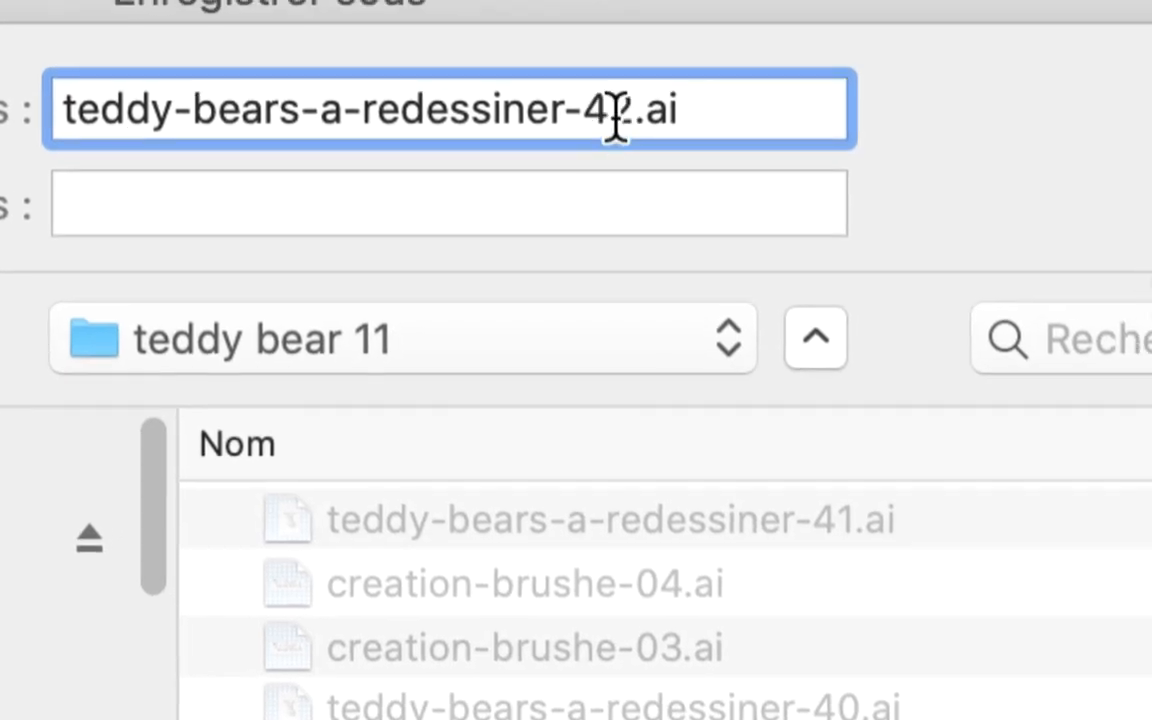
left_click_drag(686, 65, 661, 70)
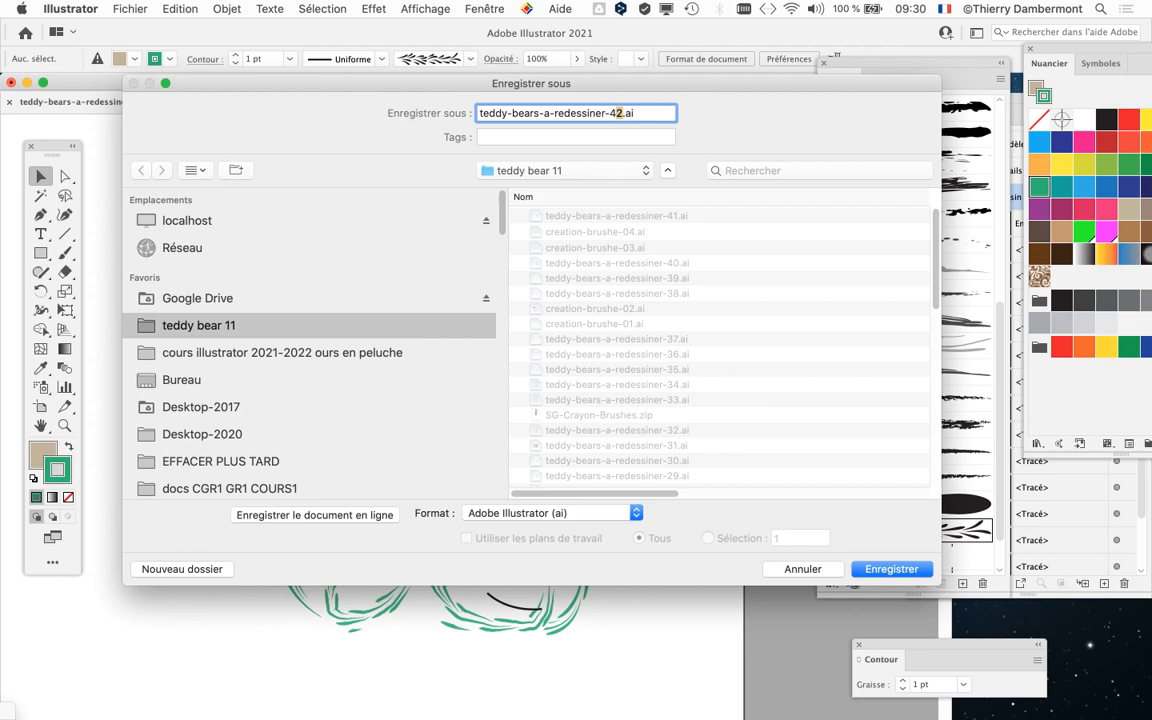
key("Return")
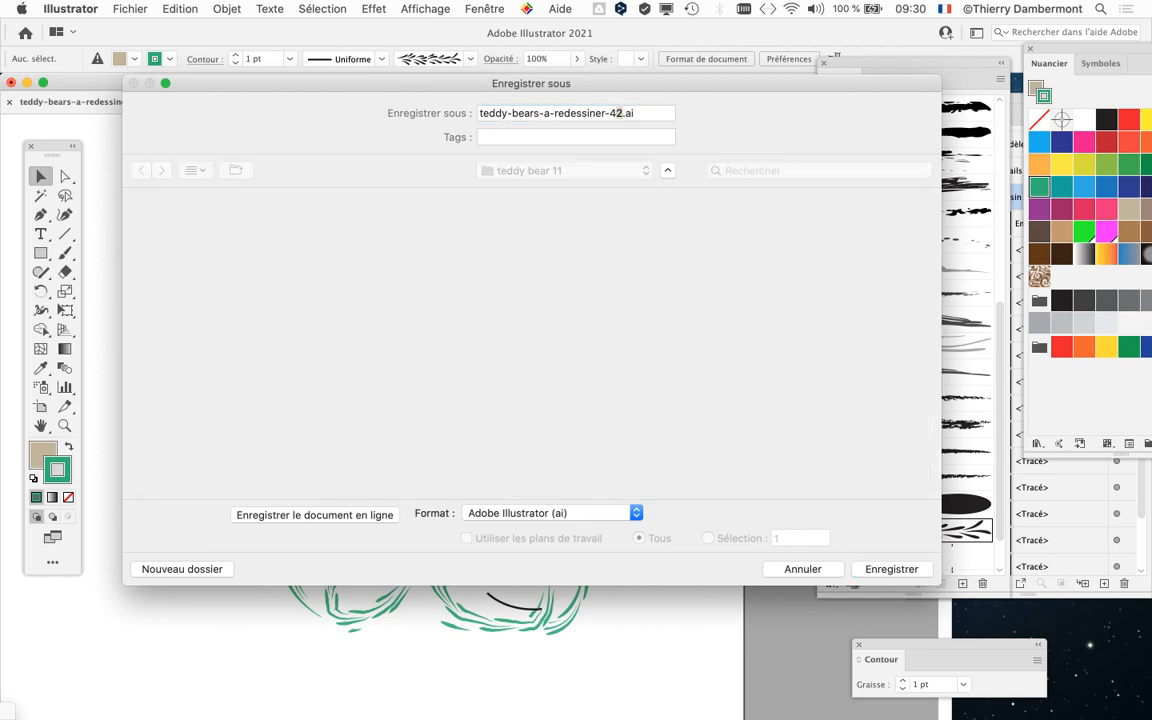